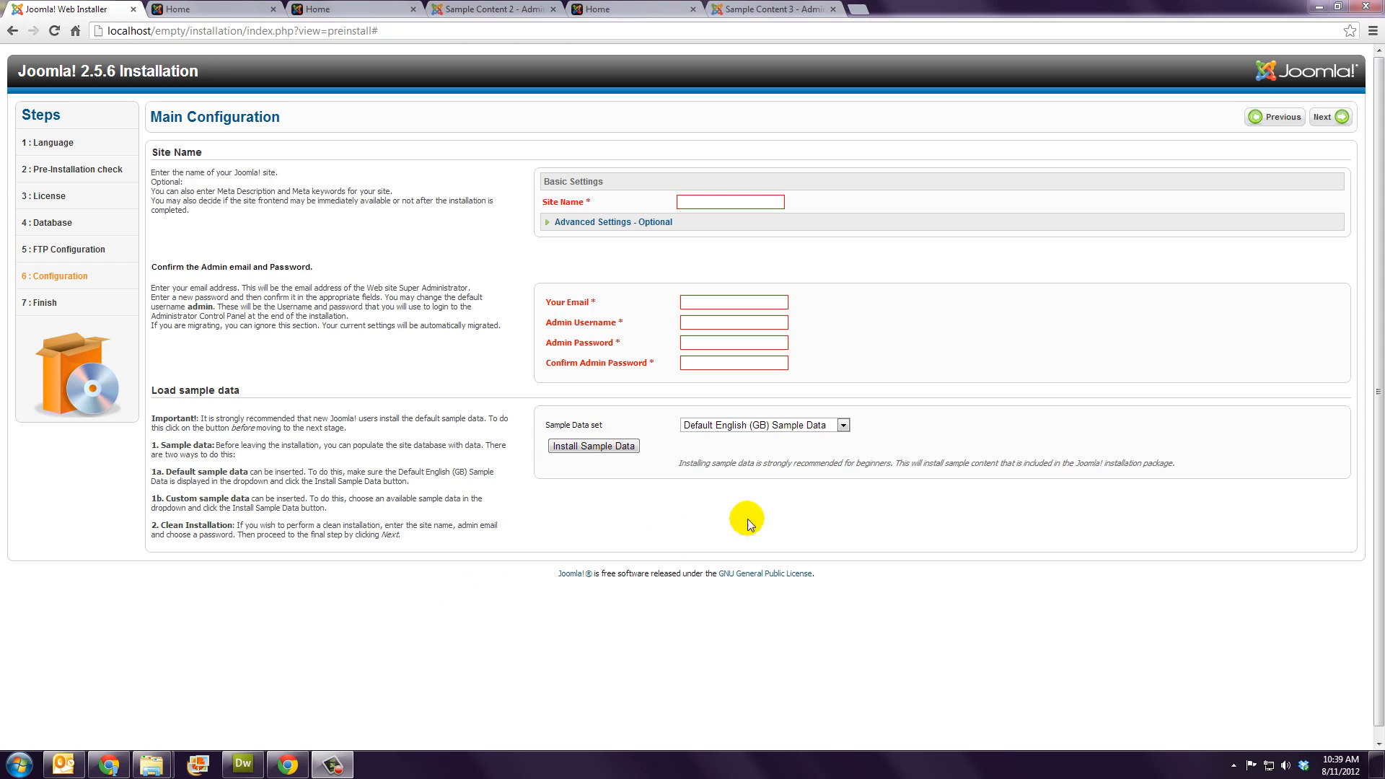
Step: Change the installer's sample data set from Default English to Brochure English (GB) Sample Data
left_click(844, 430)
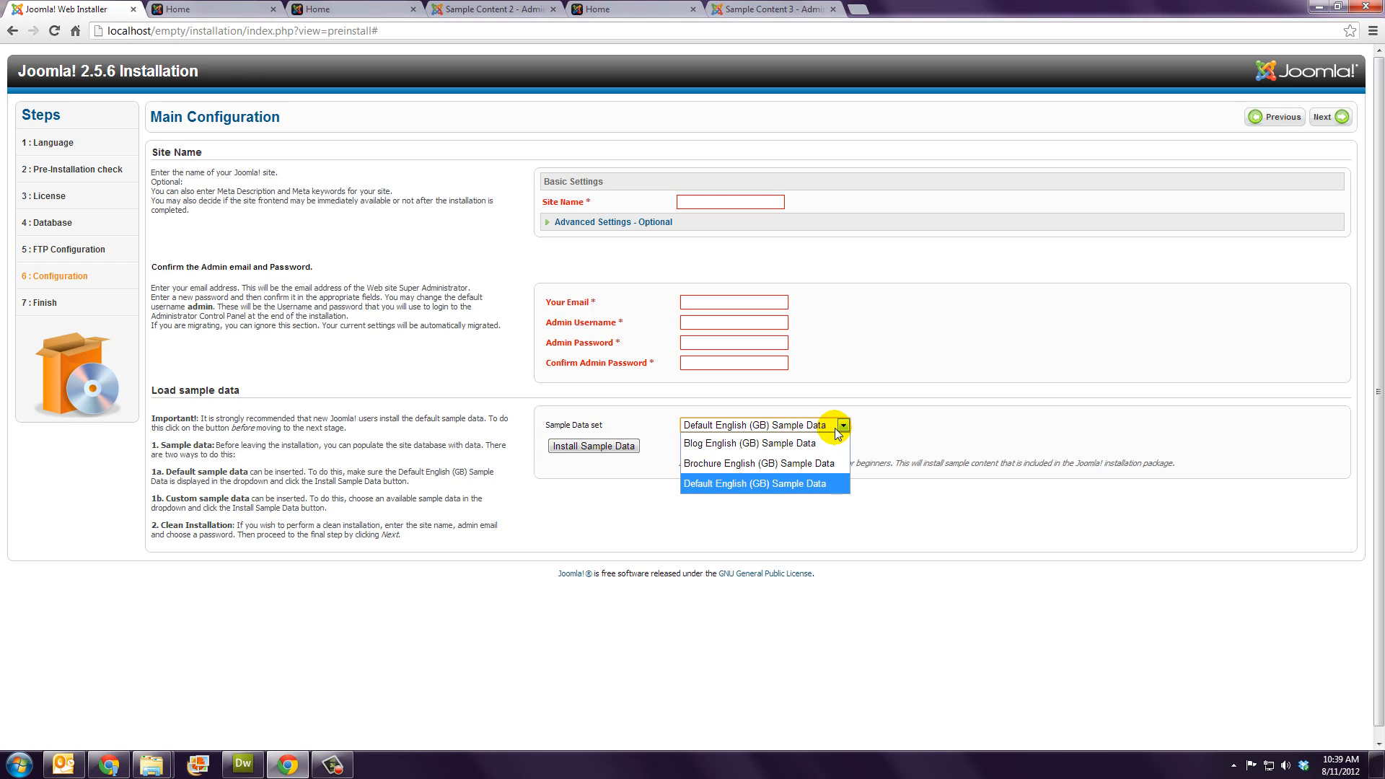
left_click(933, 429)
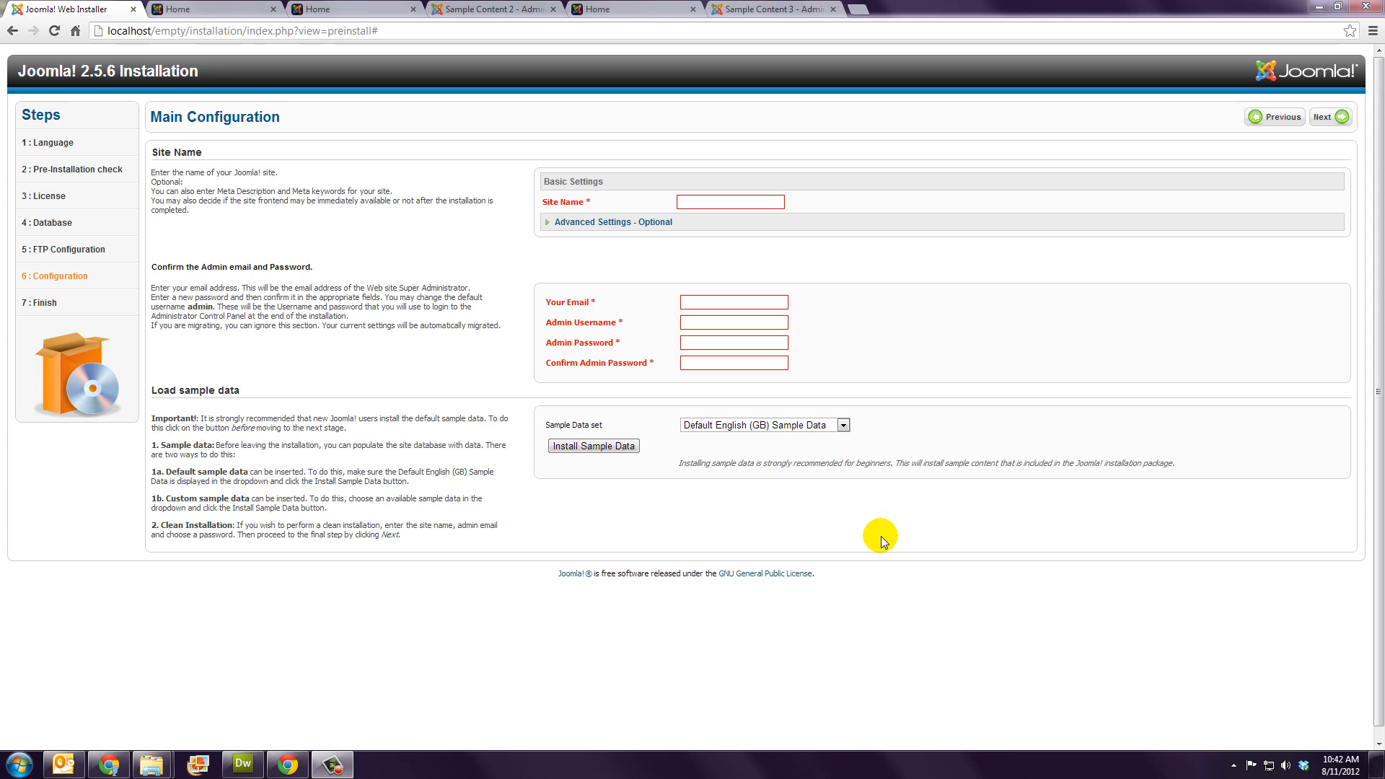
left_click(838, 426)
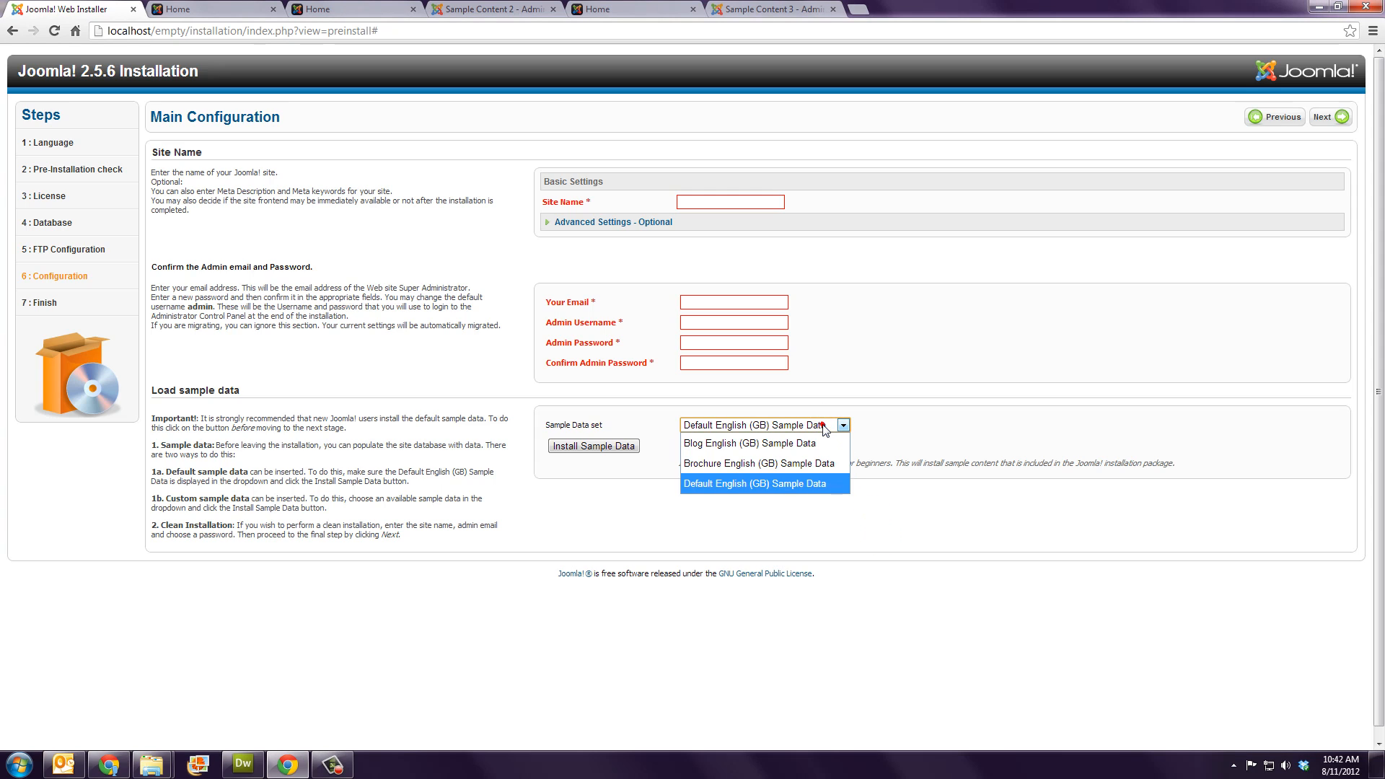
left_click(759, 465)
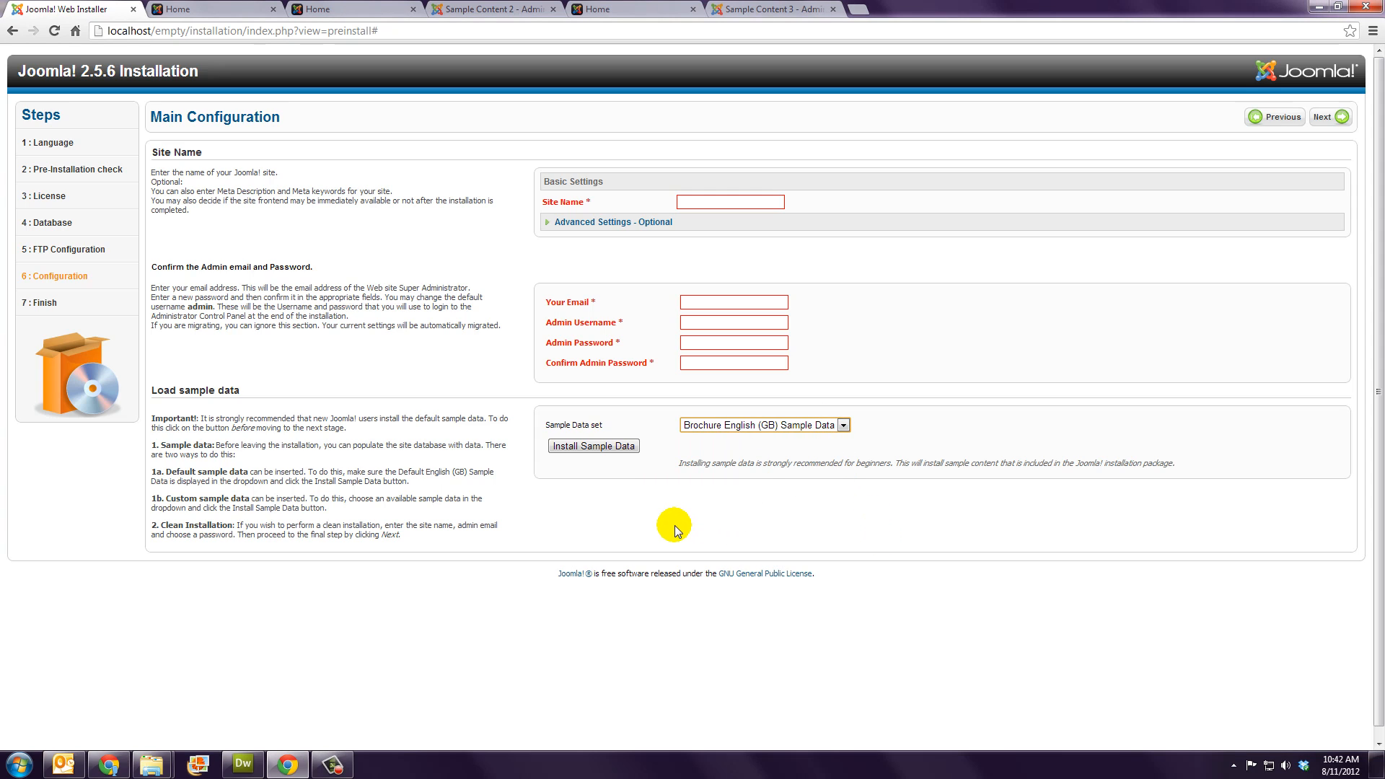
Step: View the sample-content-2 front page, then inspect and close the beez5 'Your Basic Template' style
left_click(331, 10)
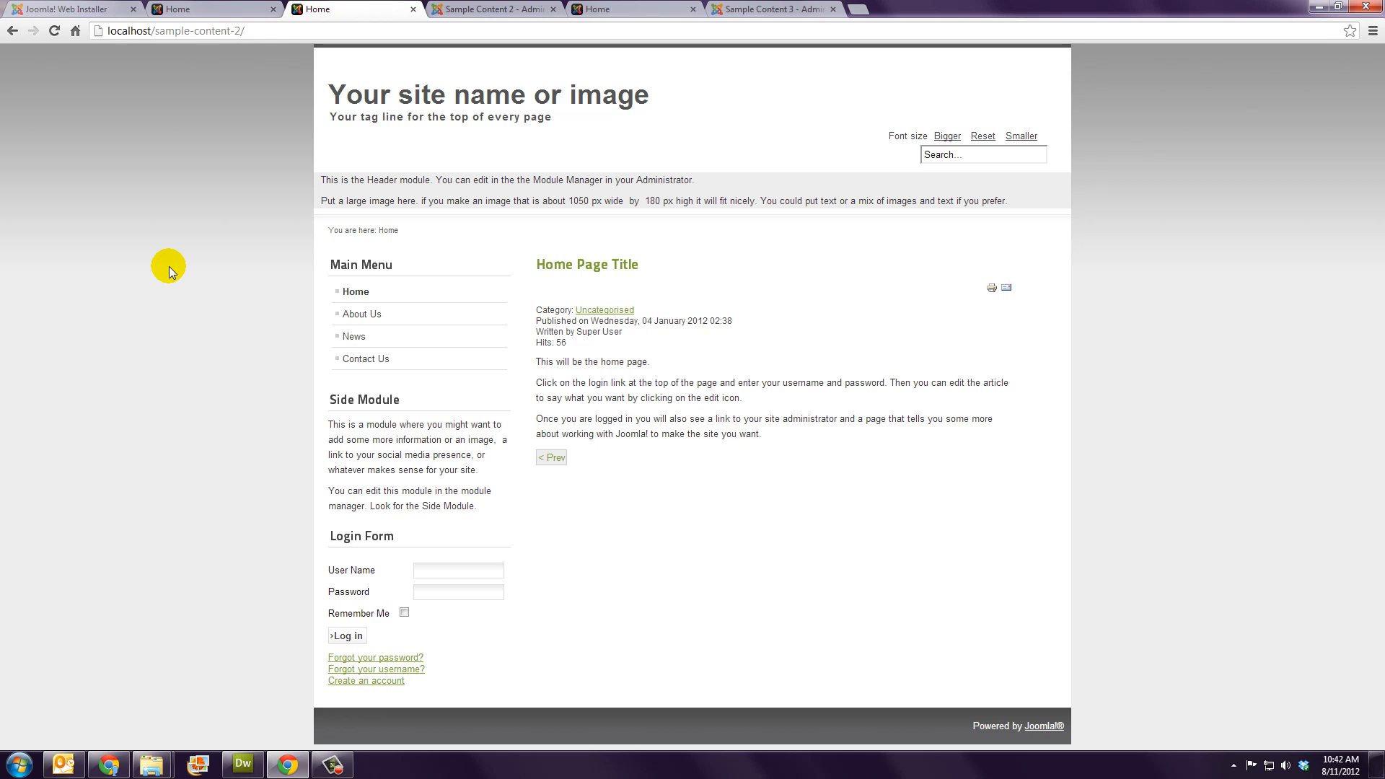
left_click(491, 12)
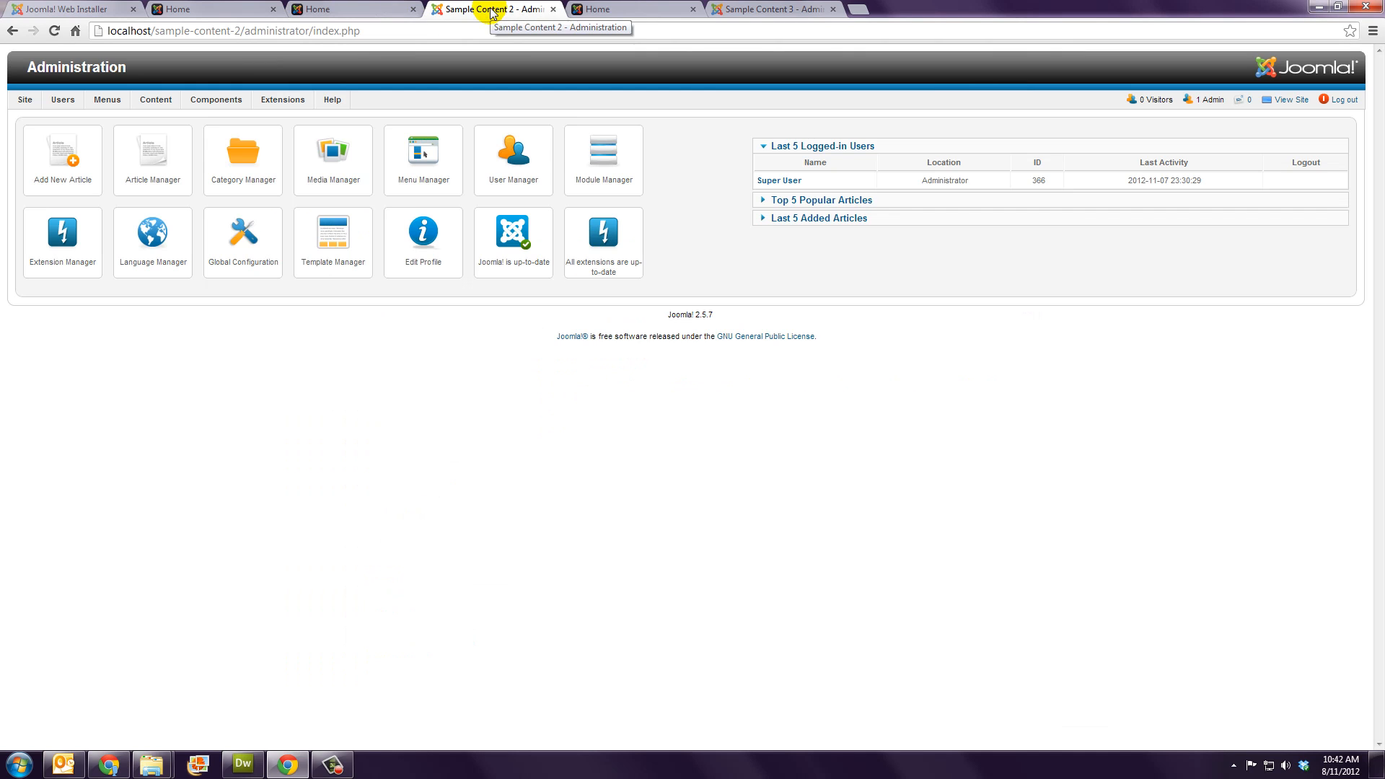
mouse_move(310, 101)
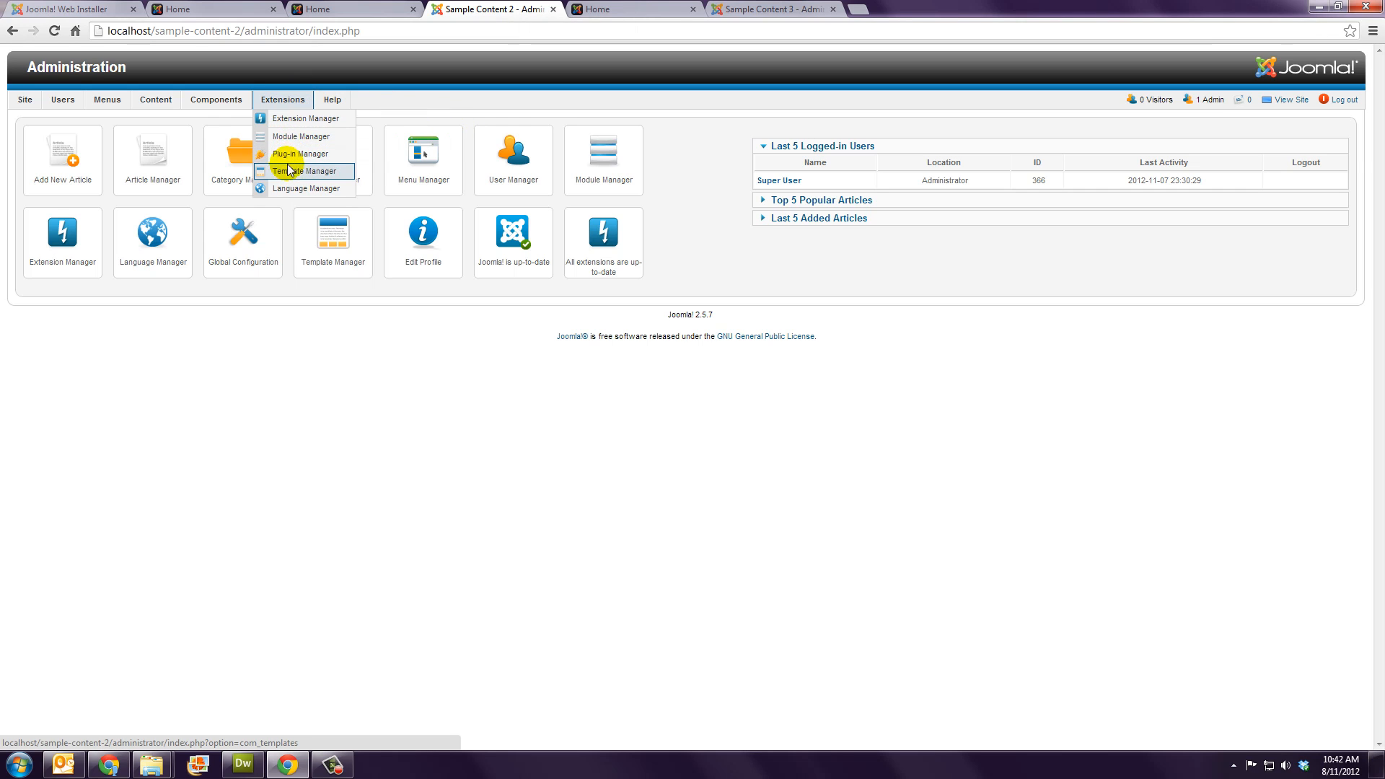
left_click(289, 171)
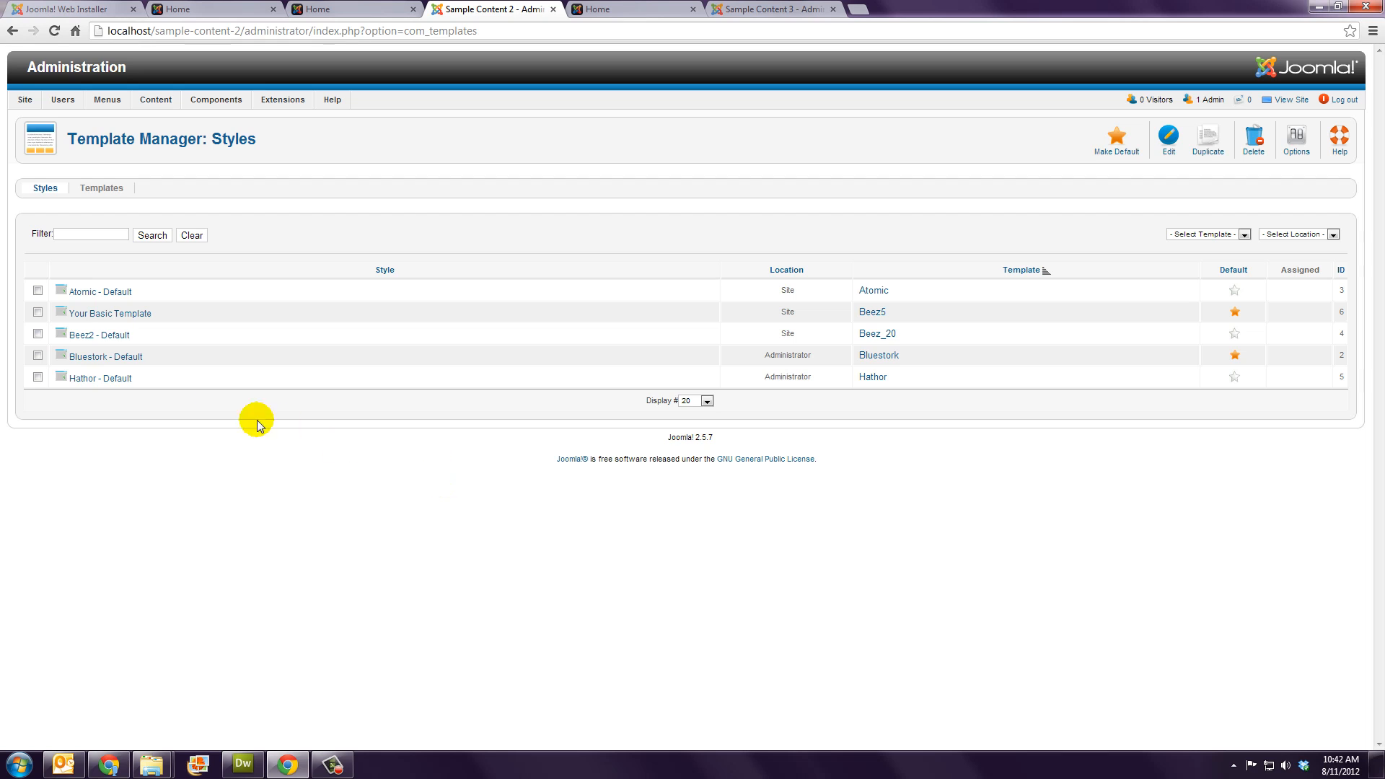
left_click(125, 318)
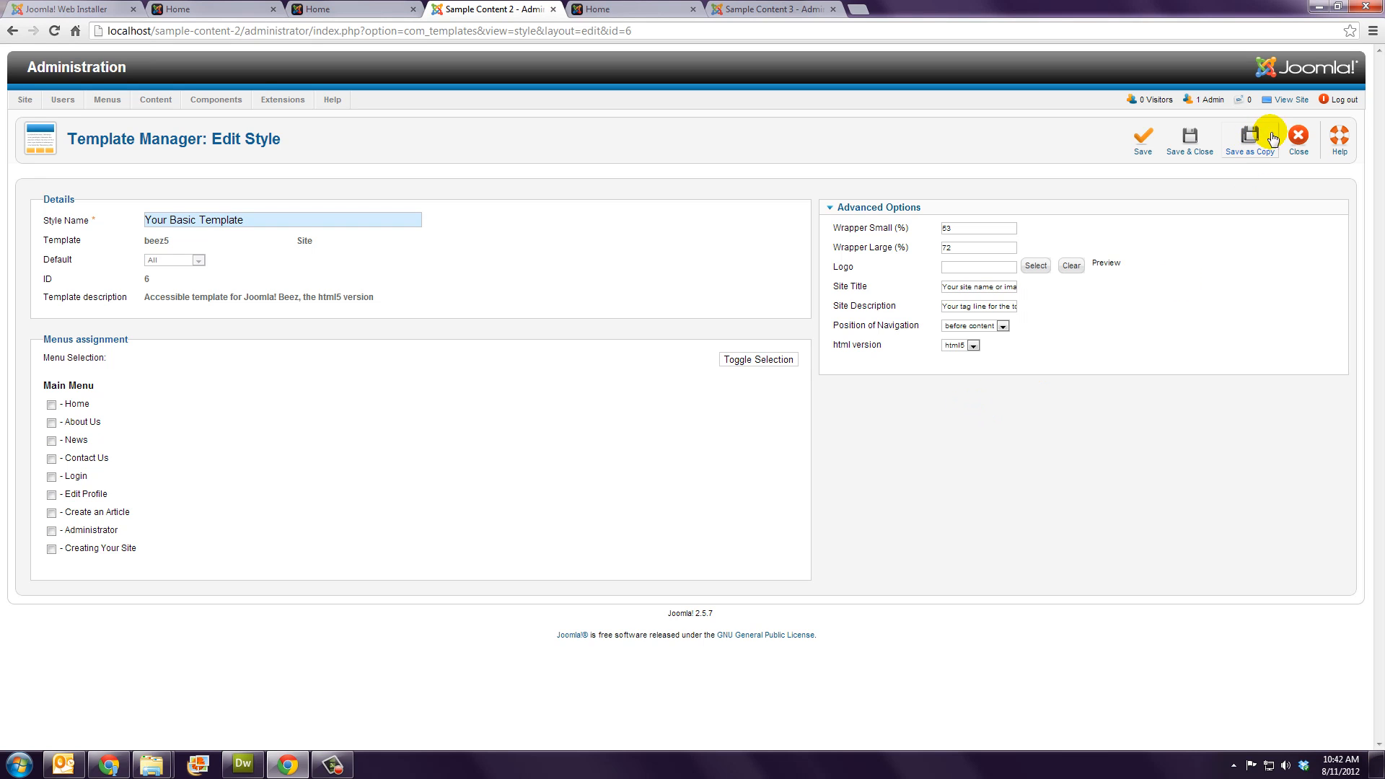
left_click(1299, 137)
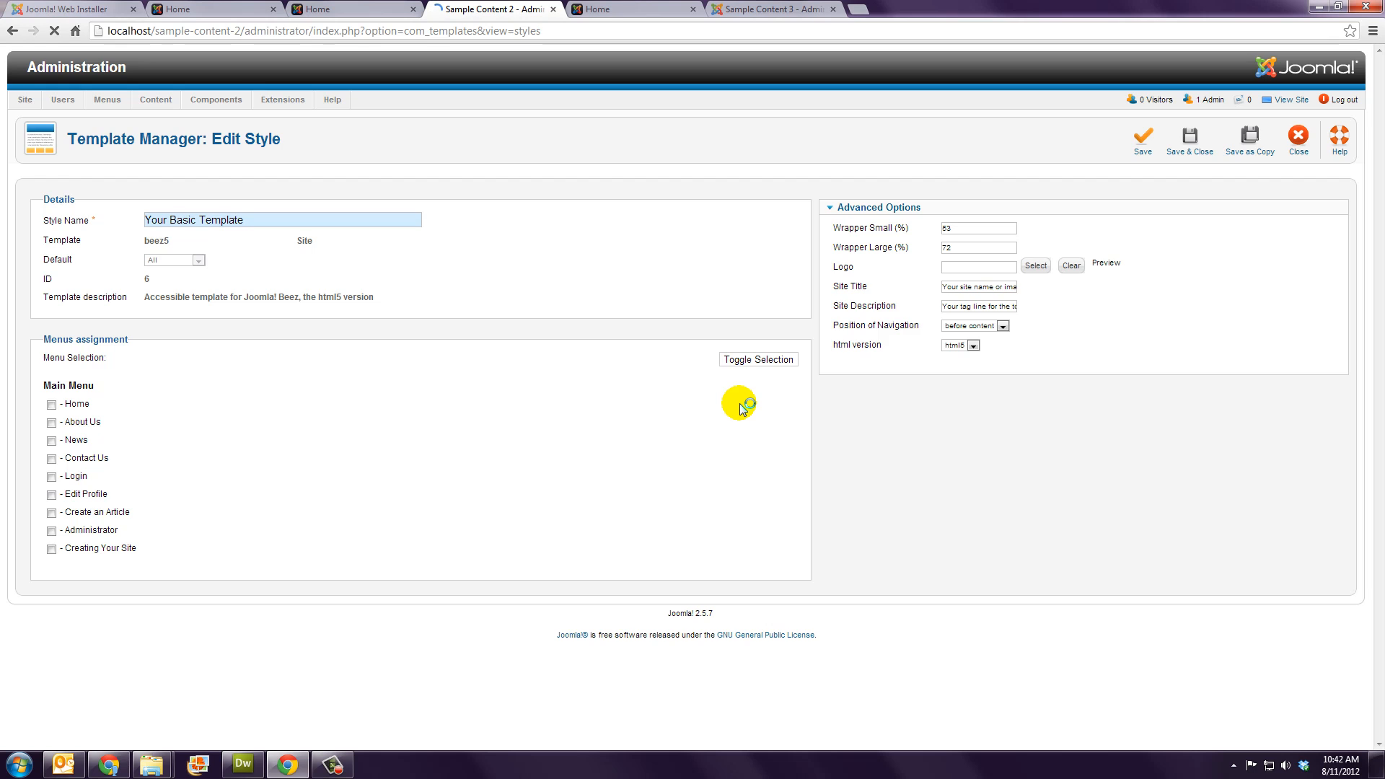
Step: Review the sample site's article categories and its list of sample articles
mouse_move(151, 98)
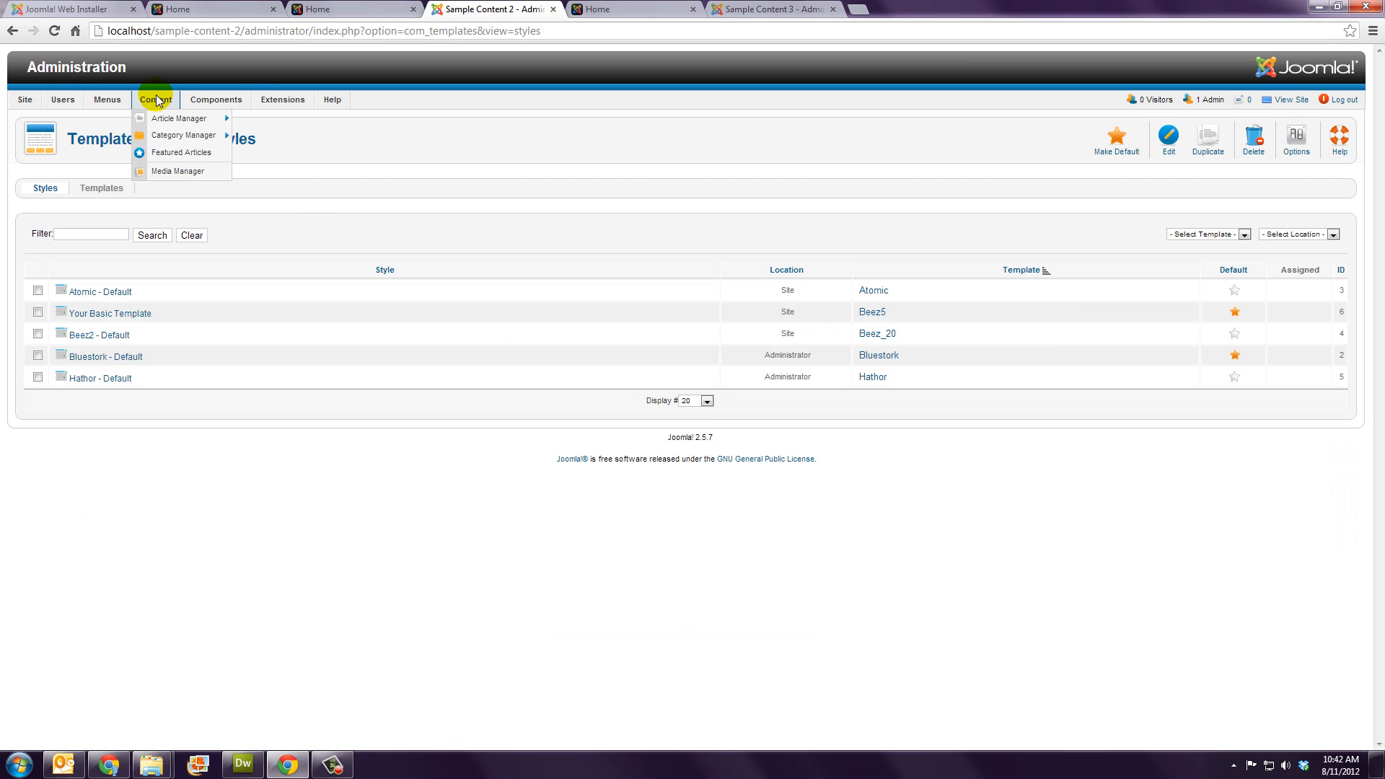
left_click(166, 136)
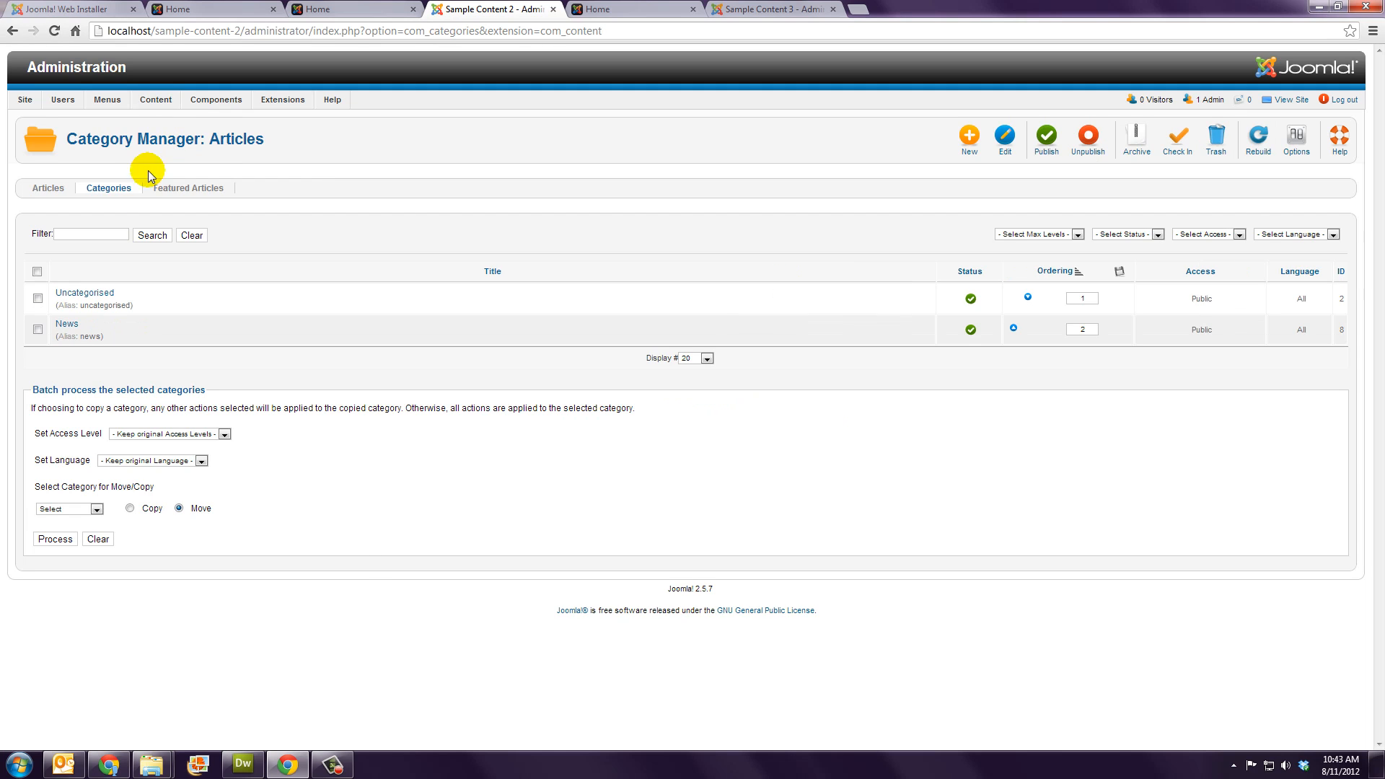
left_click(49, 189)
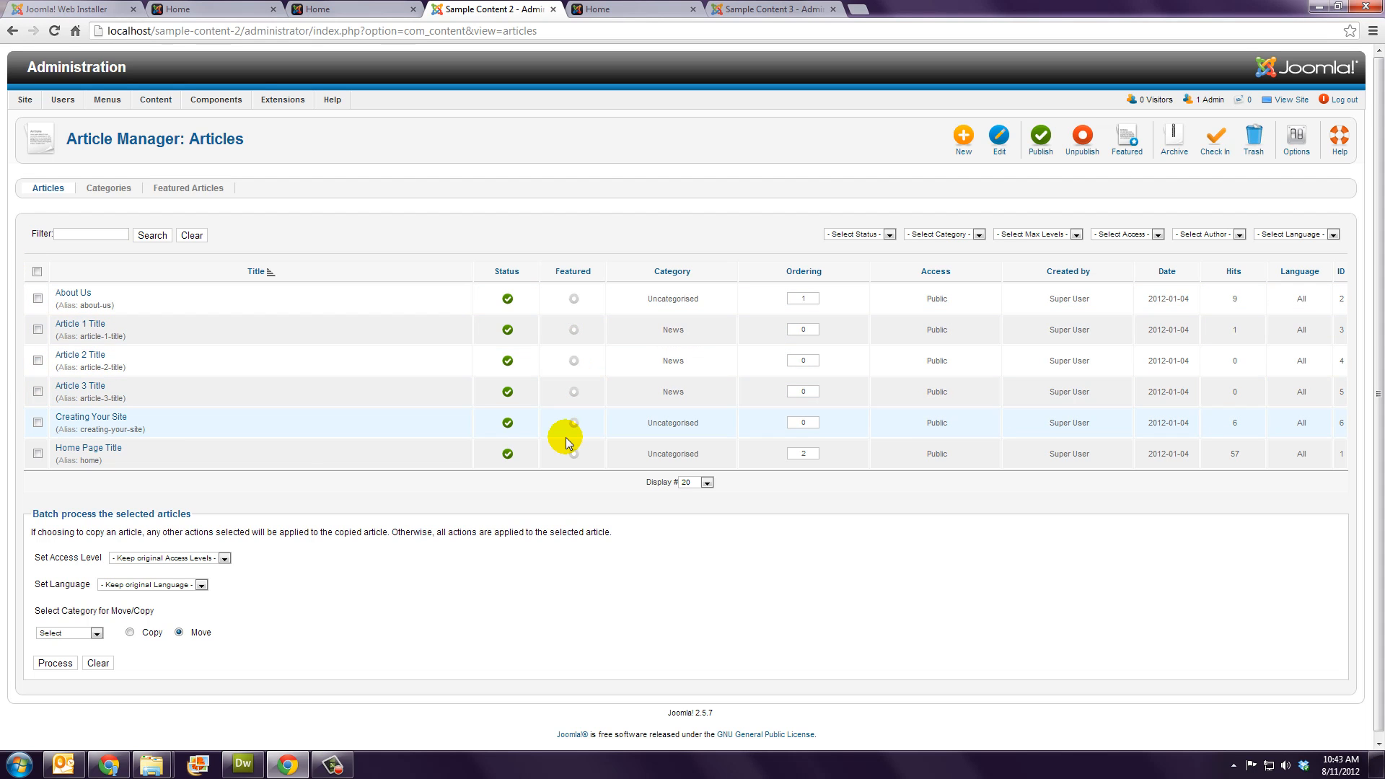
Step: Compare with the front page, then list the Main Menu's nine items, including Home, About Us and News
left_click(324, 9)
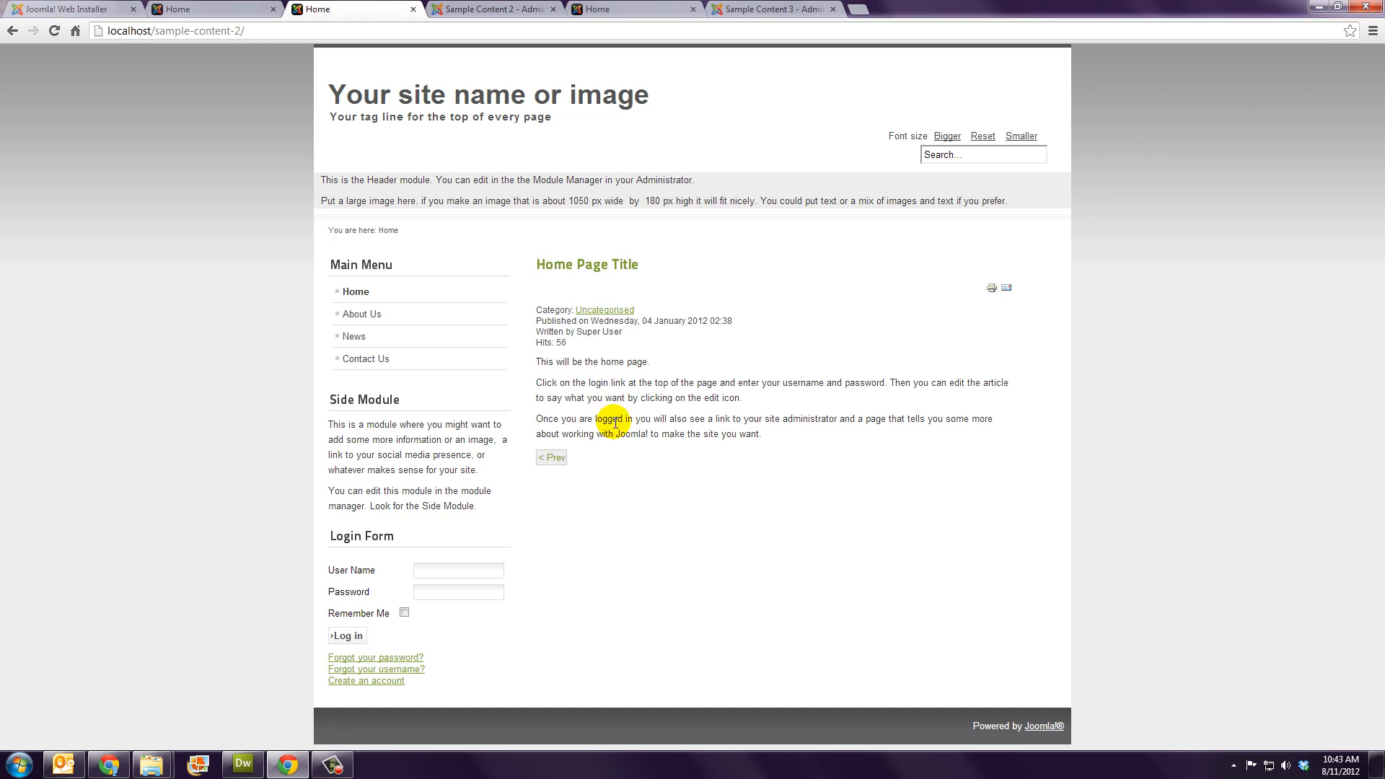
left_click(472, 9)
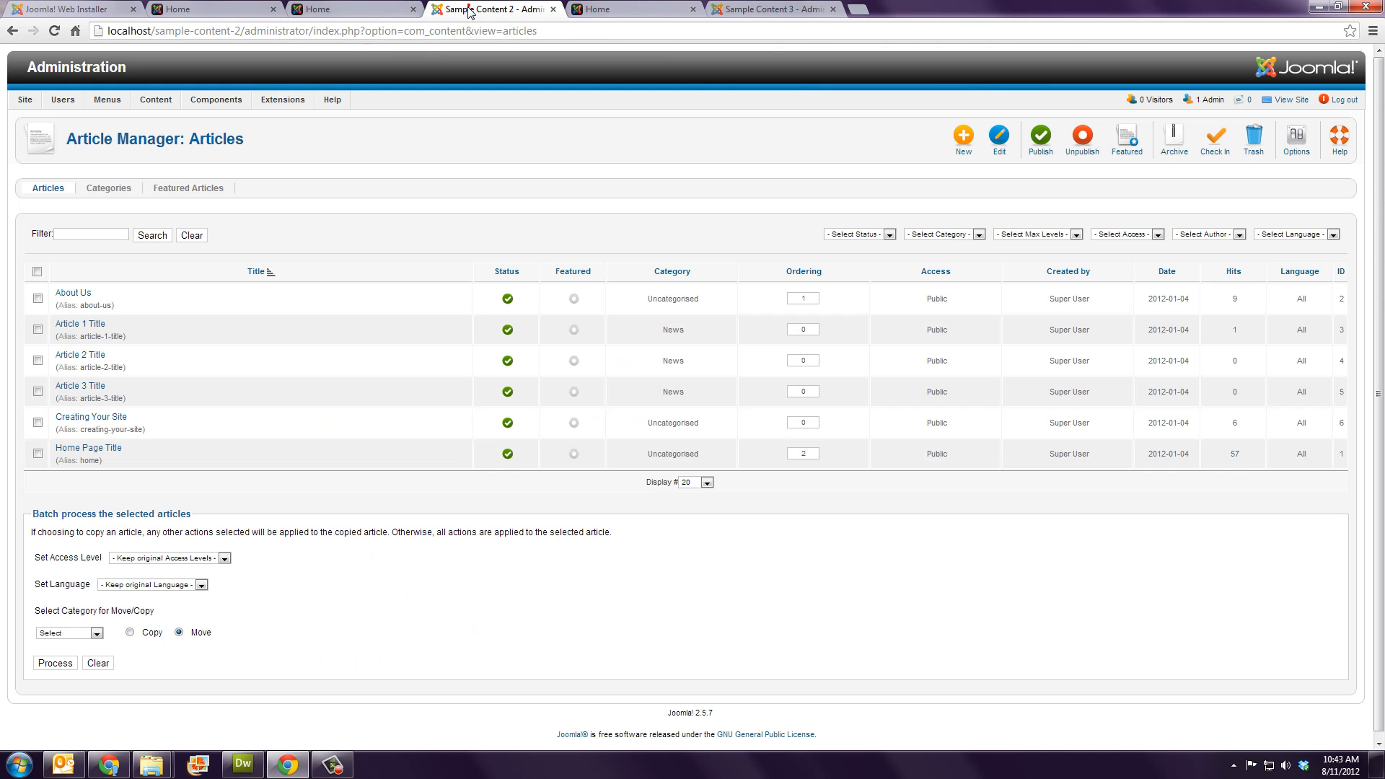
mouse_move(112, 108)
left_click(117, 139)
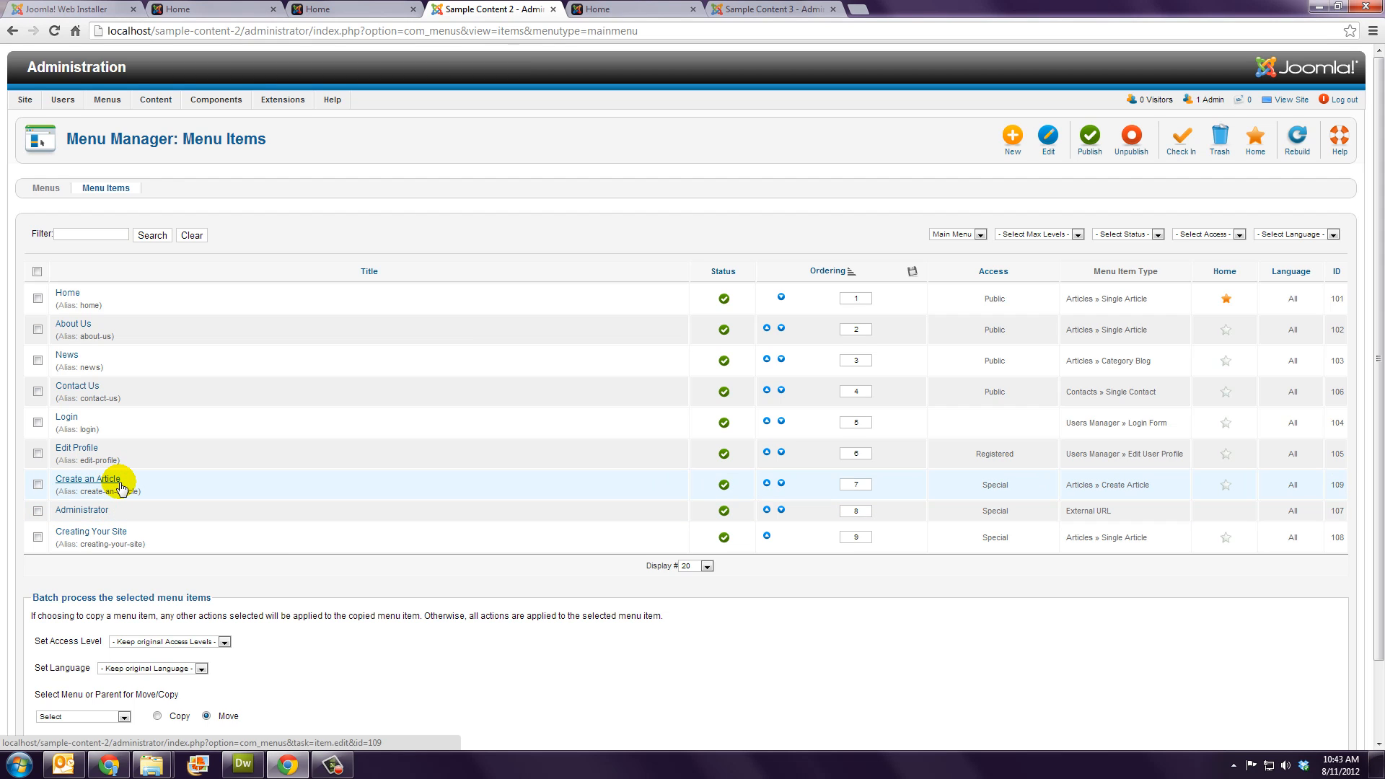
Step: Check the front page against the menu, then list the seven site modules, including Search and Header Image
left_click(341, 9)
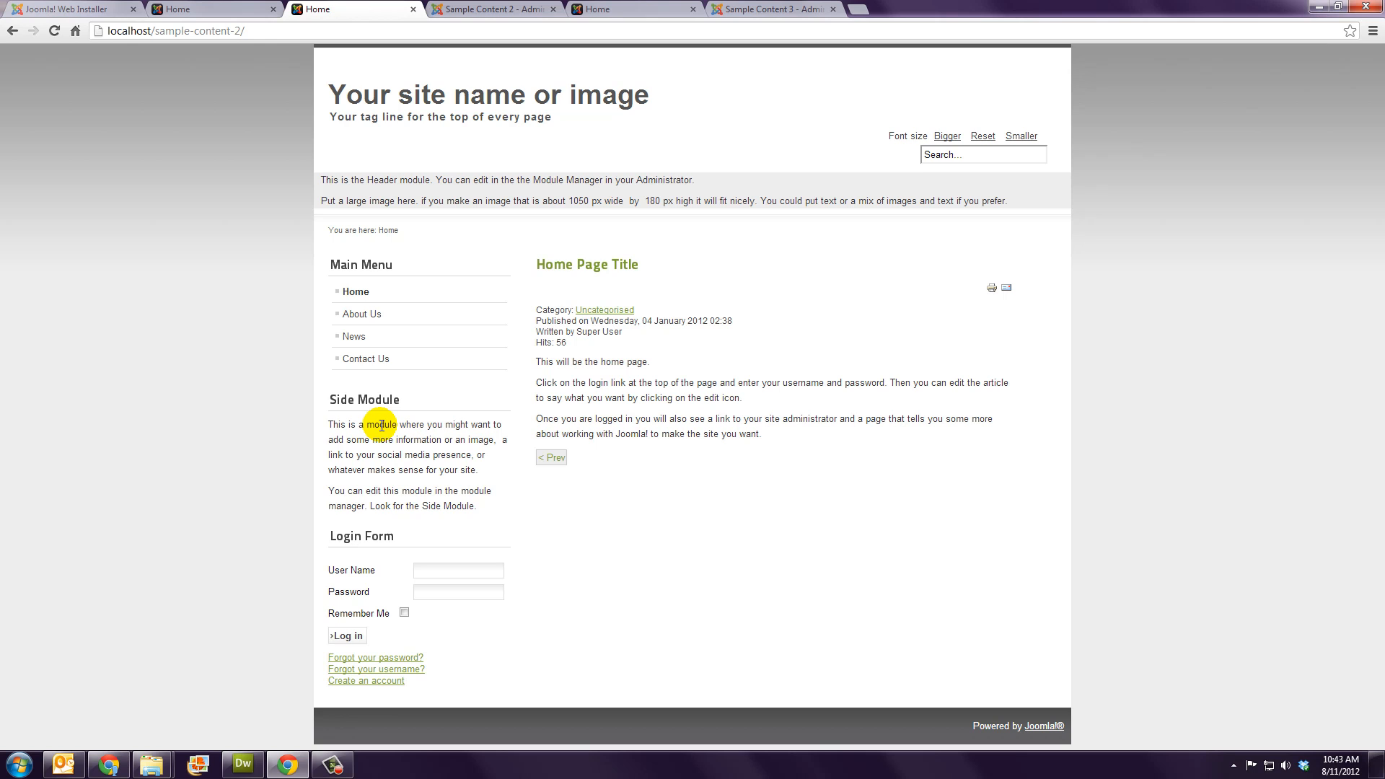
left_click(462, 9)
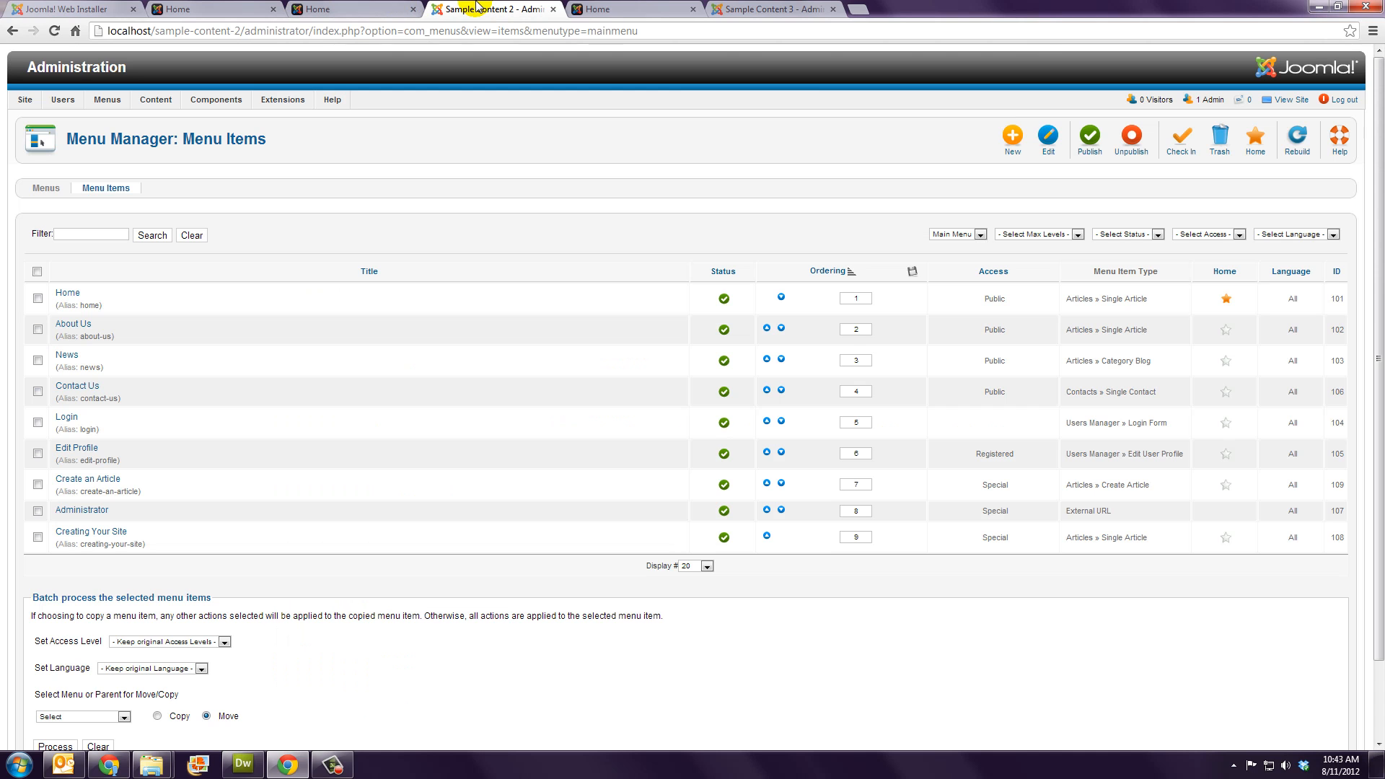
mouse_move(278, 100)
left_click(290, 136)
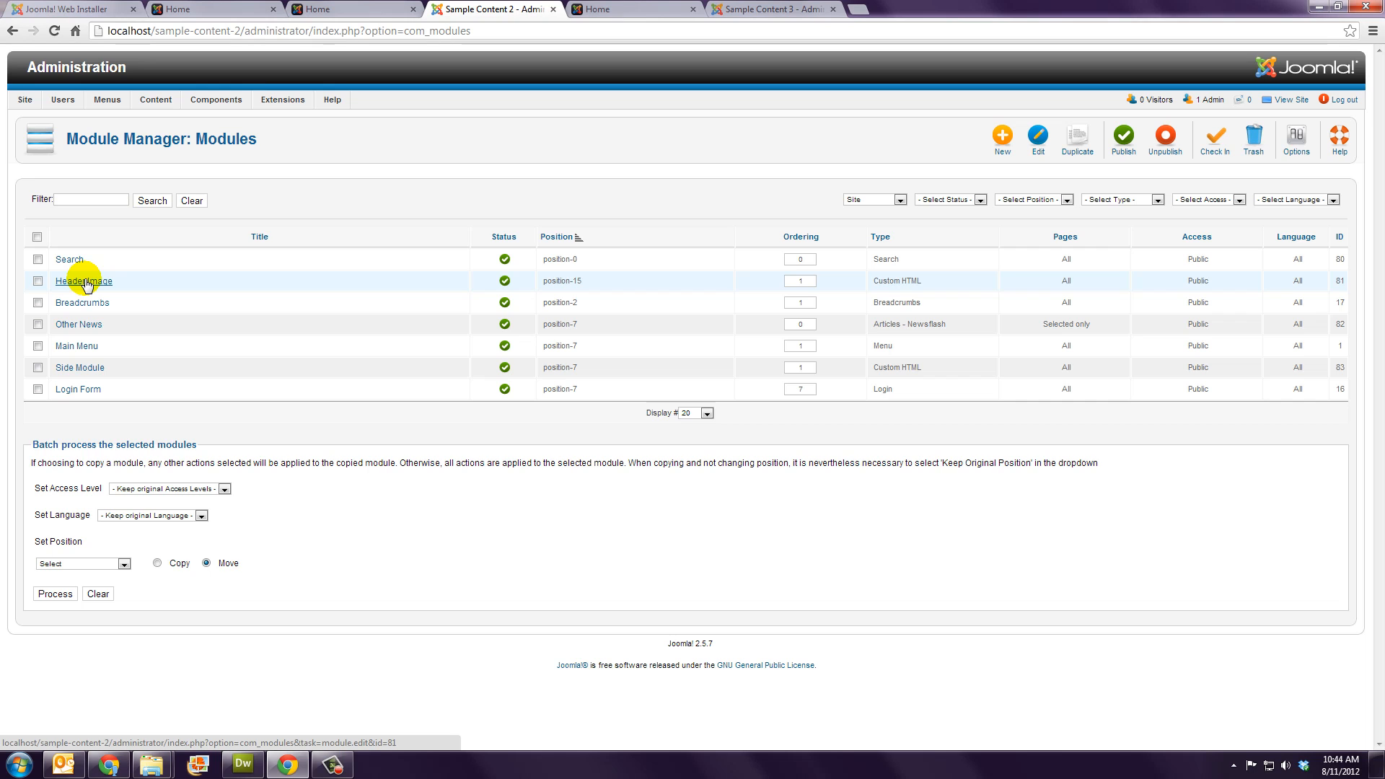
Step: Inspect the front page's header module text, then go back to the administrator module list
left_click(317, 10)
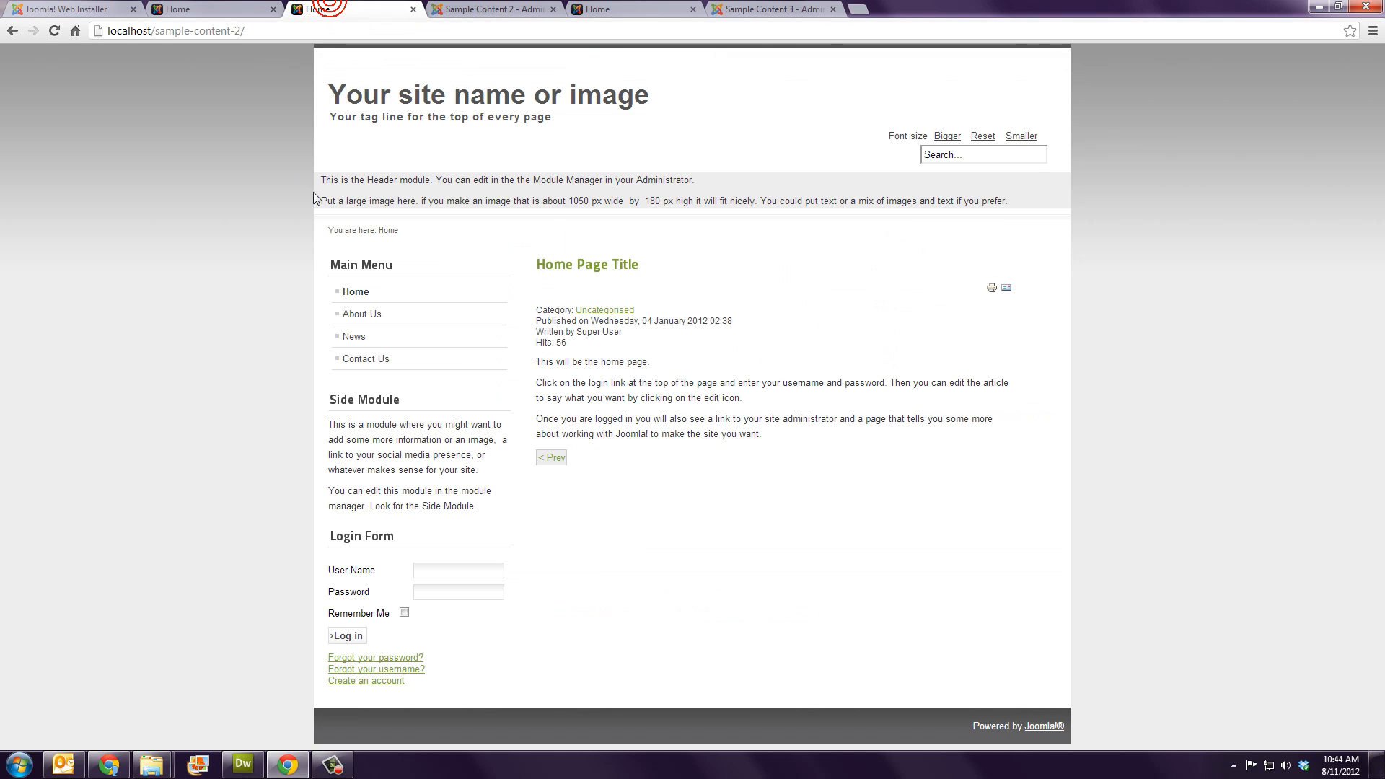
left_click_drag(324, 181, 1050, 206)
left_click(1050, 207)
left_click(485, 9)
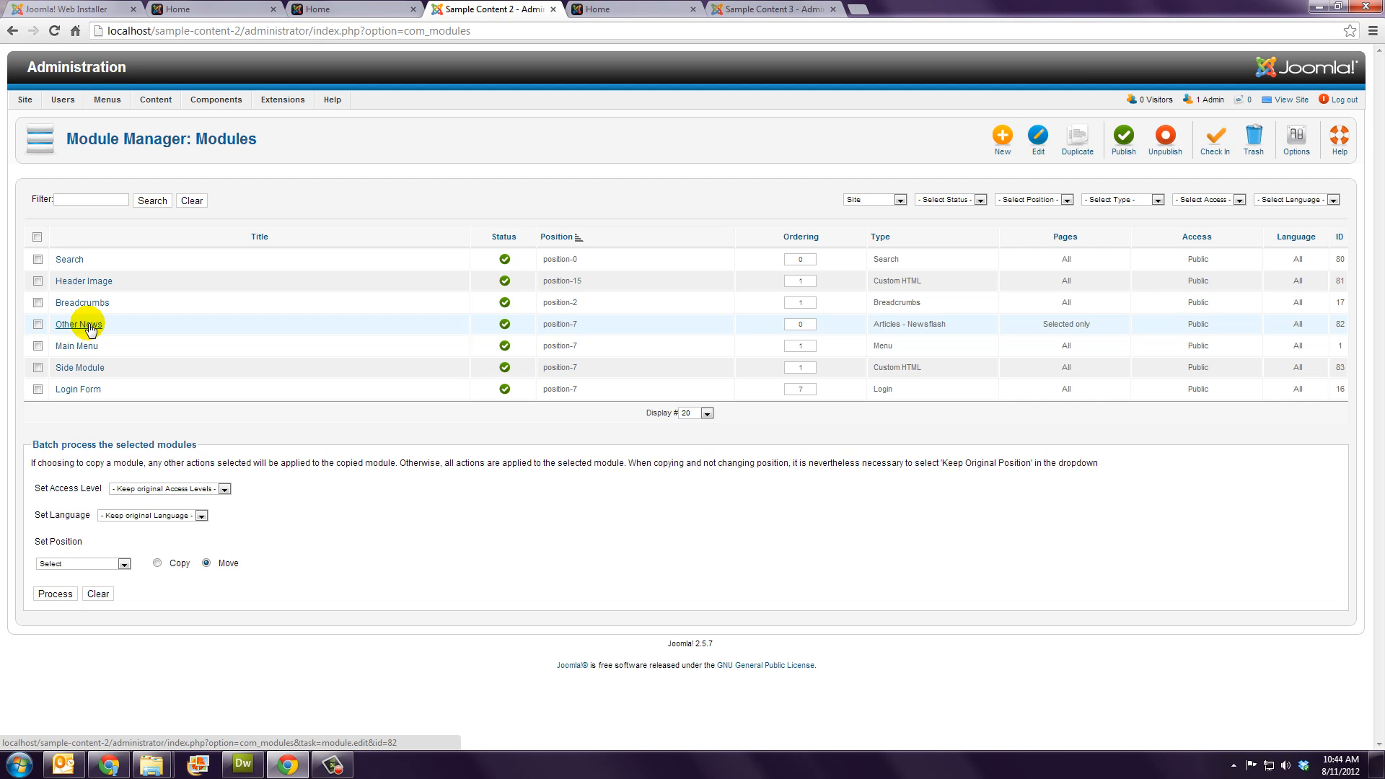
Step: View the site's News page, then review the Other News module's settings and close them without saving
left_click(318, 9)
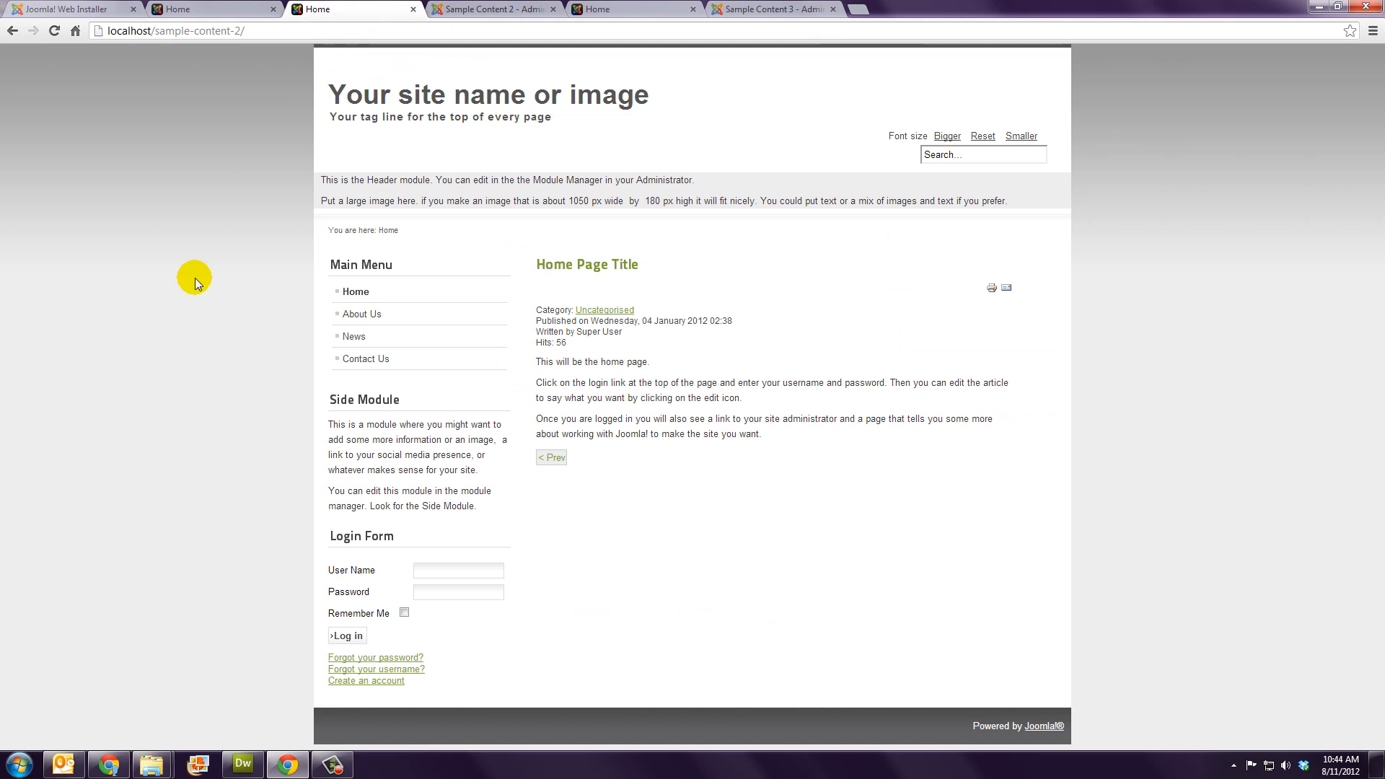
left_click(353, 338)
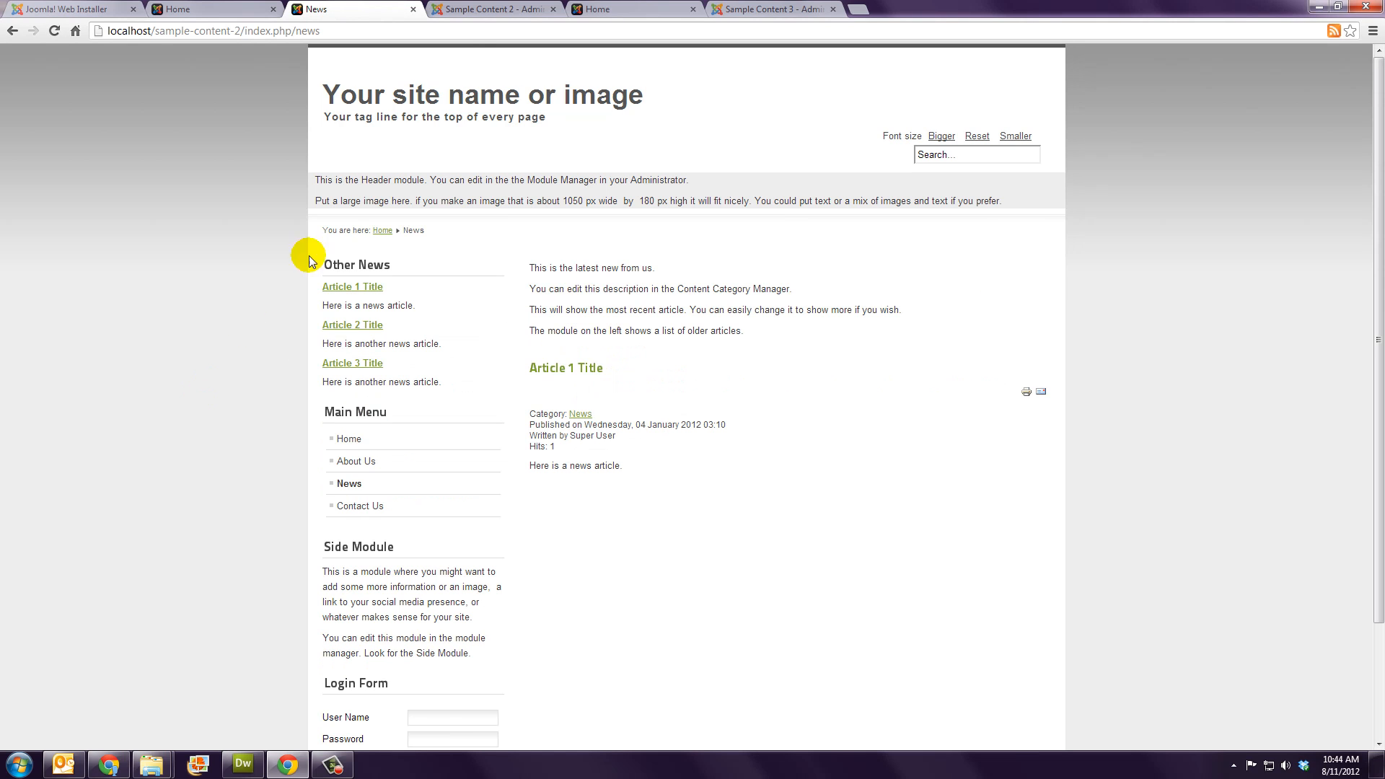
left_click(488, 6)
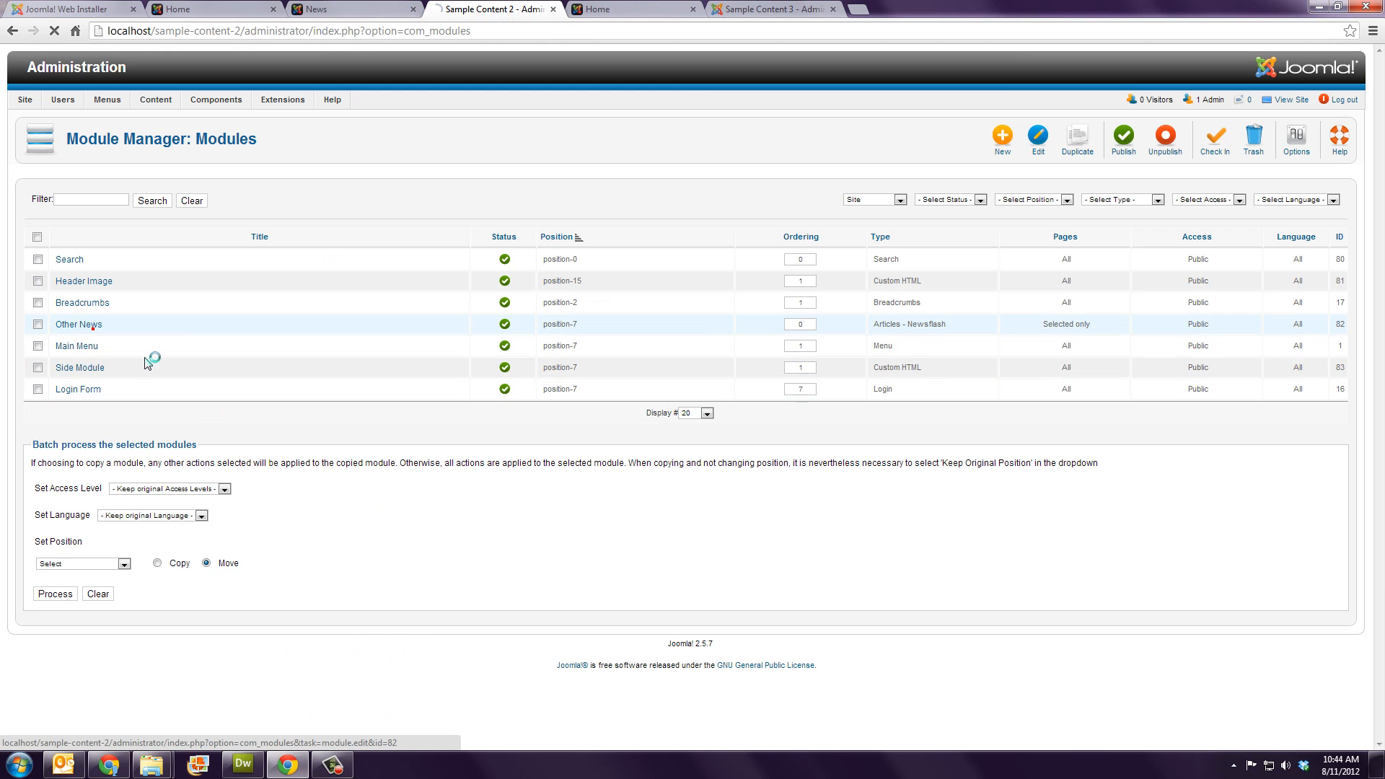
left_click(92, 332)
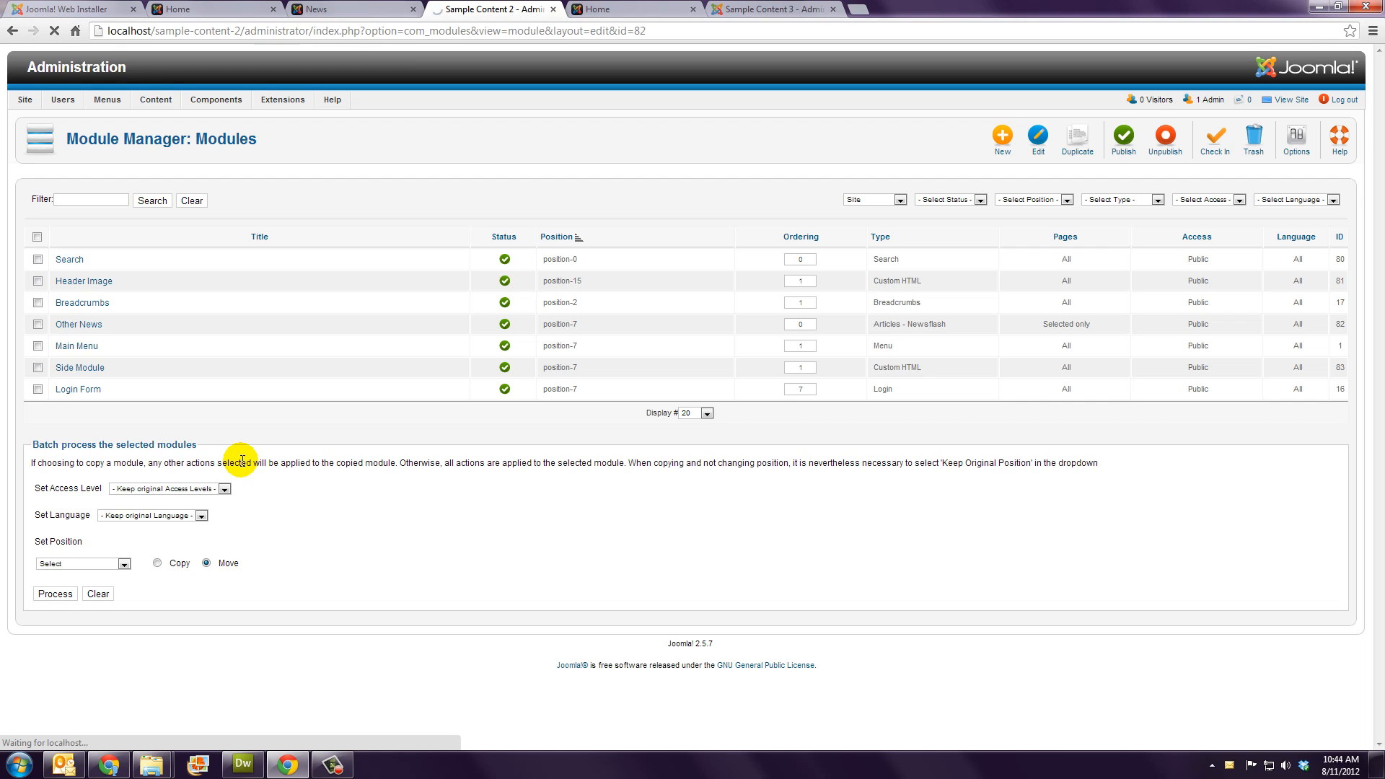
scroll(2, 494, "down", 1)
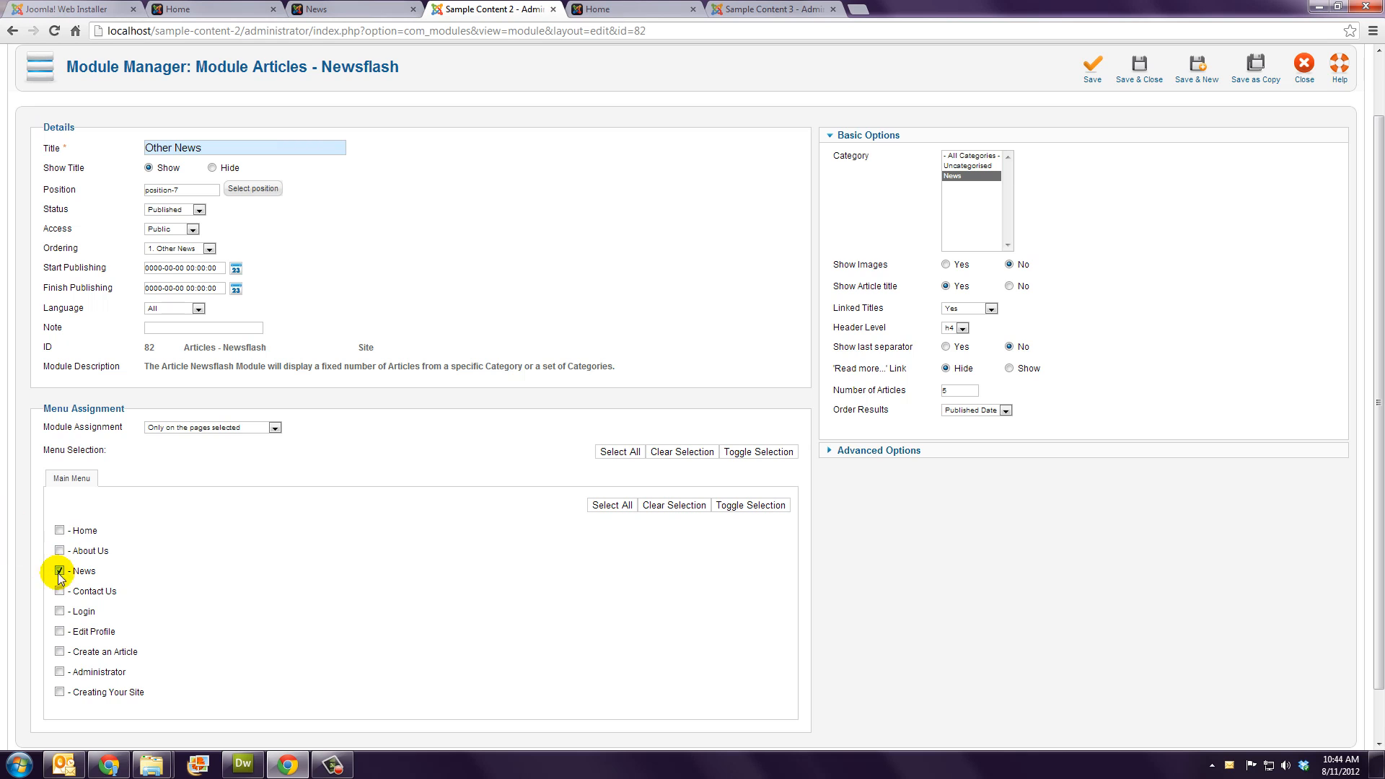
scroll(1113, 603, "up", 1)
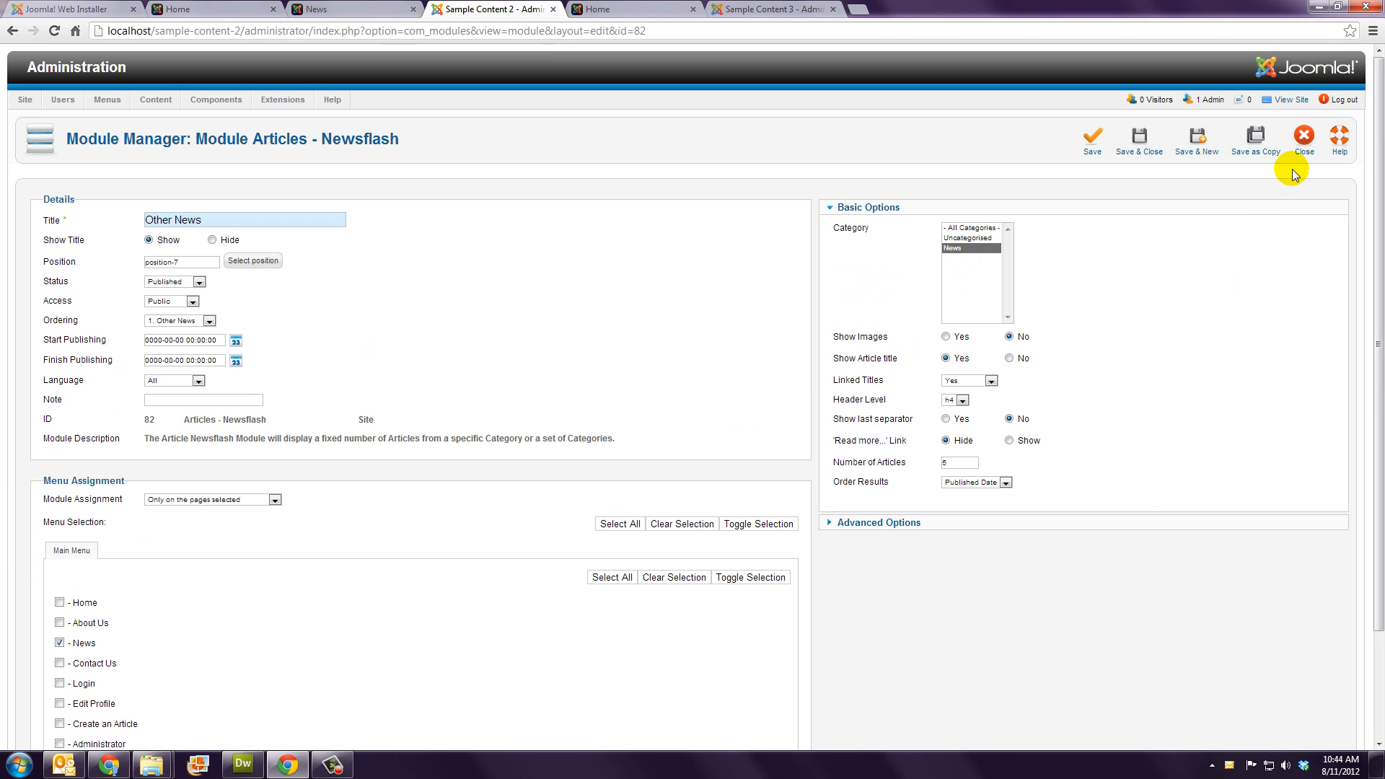
left_click(1306, 140)
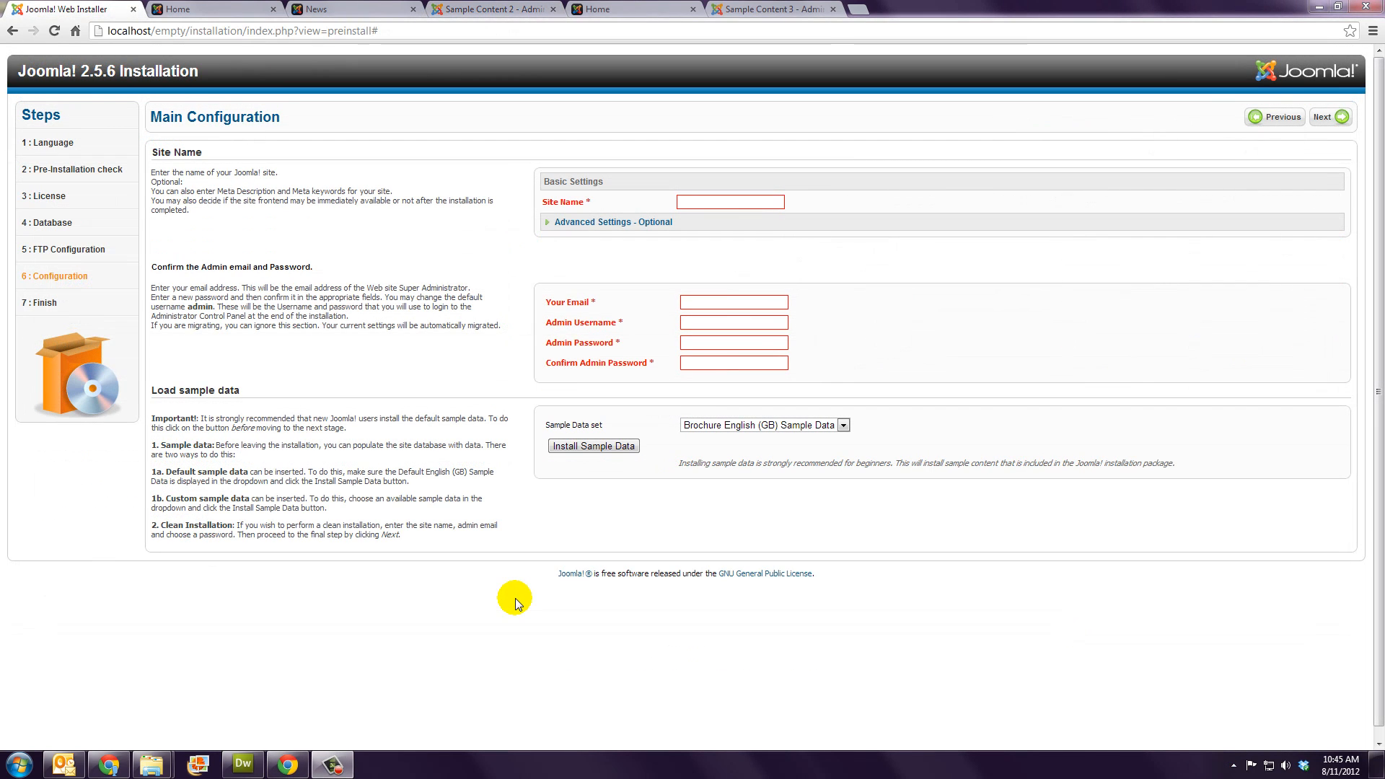
Step: Select Blog English (GB) Sample Data, then view the installed blog site's home page
left_click(744, 424)
left_click(740, 445)
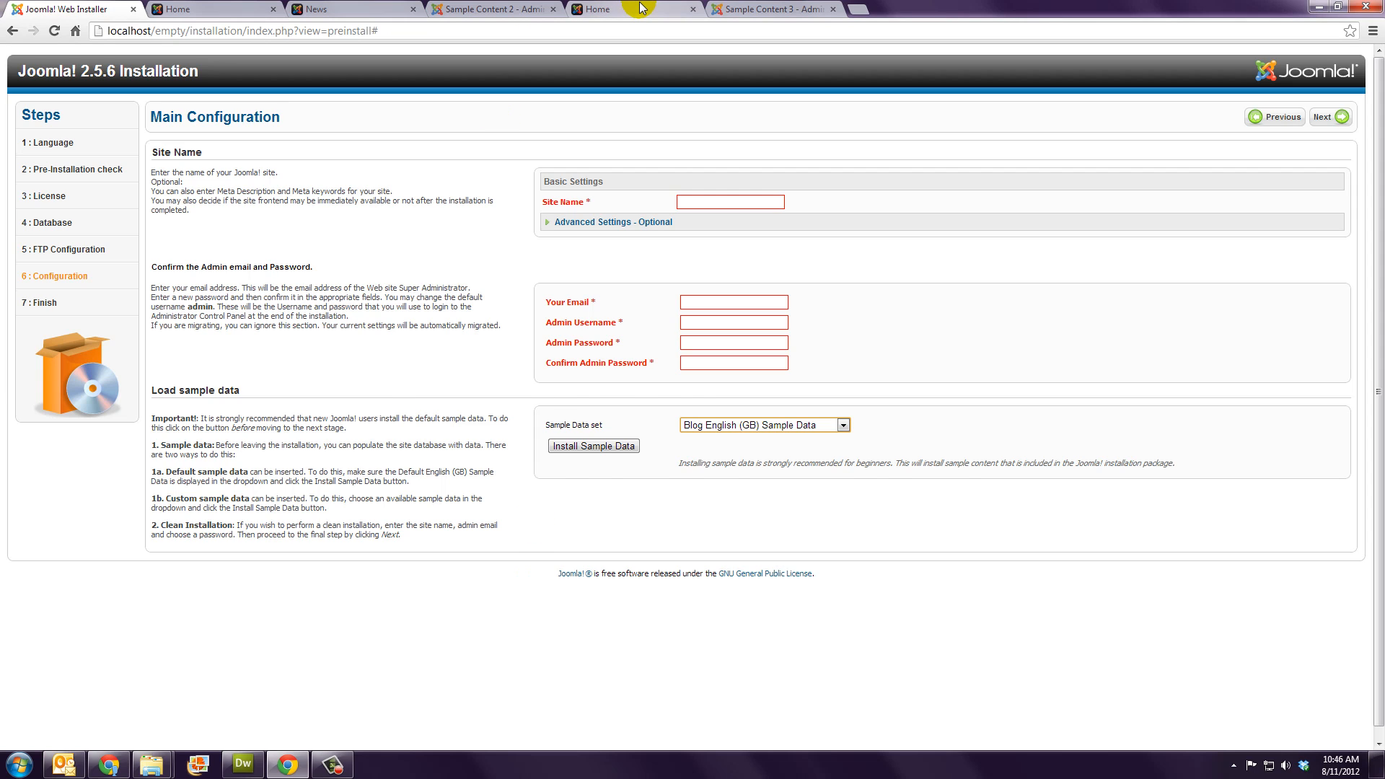
left_click(606, 9)
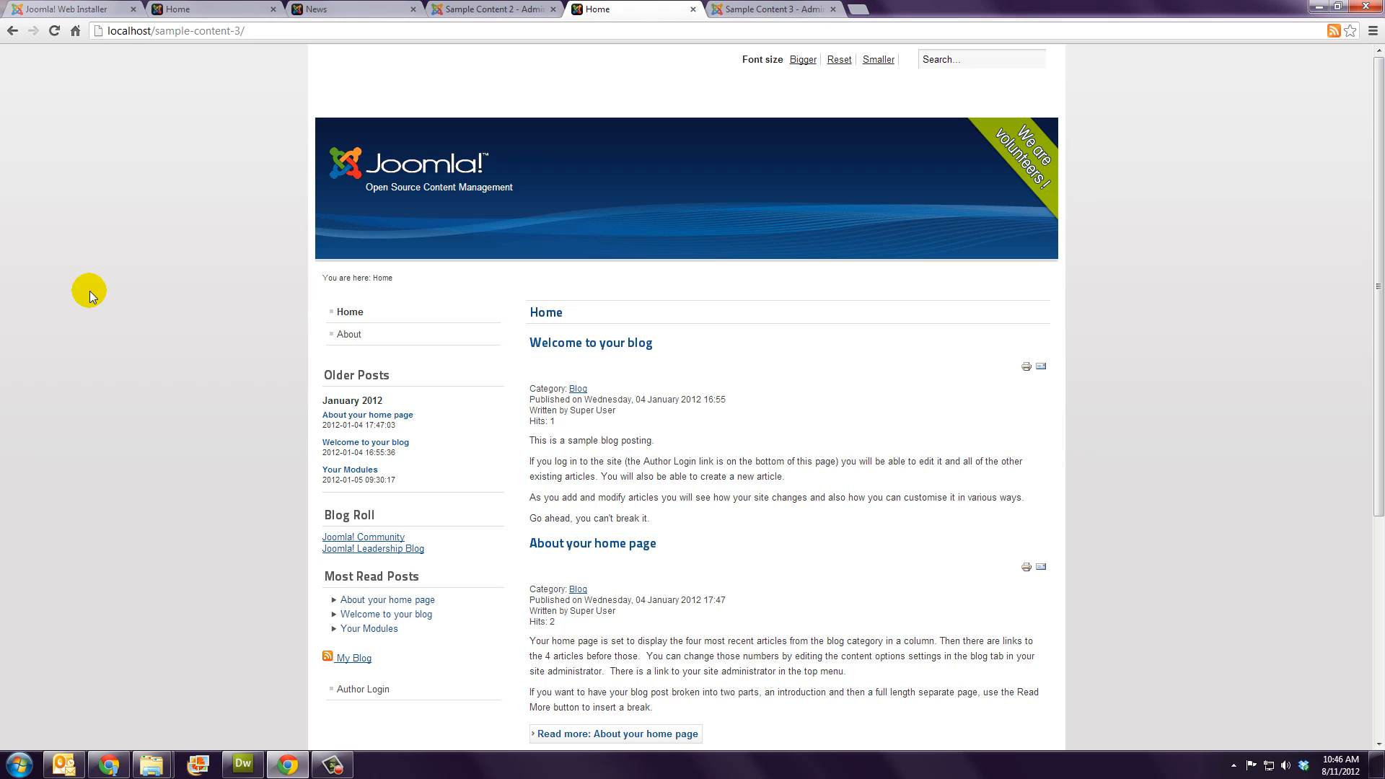
Step: Scroll through the blog posts on the home page, then open the Sample Content 3 admin control panel
scroll(89, 303, "down", 4)
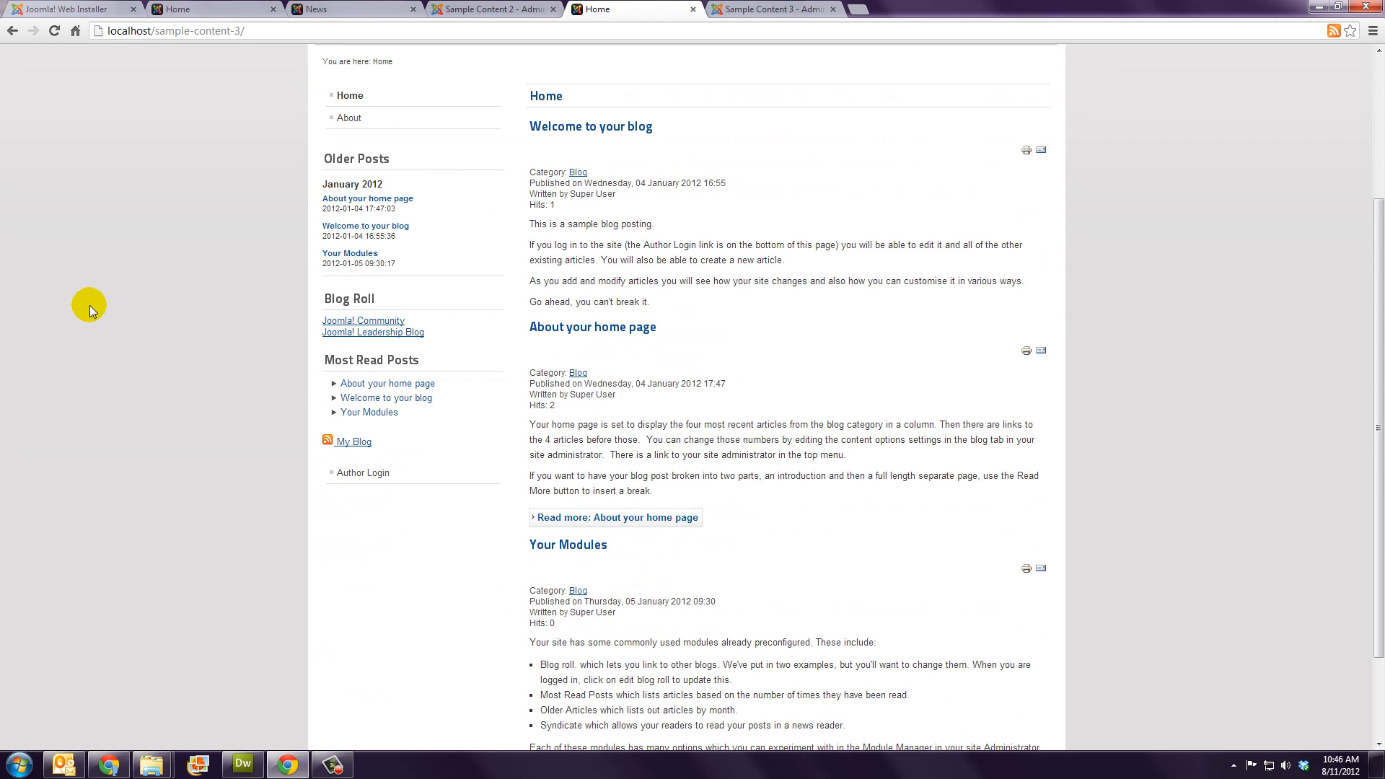
scroll(90, 309, "down", 1)
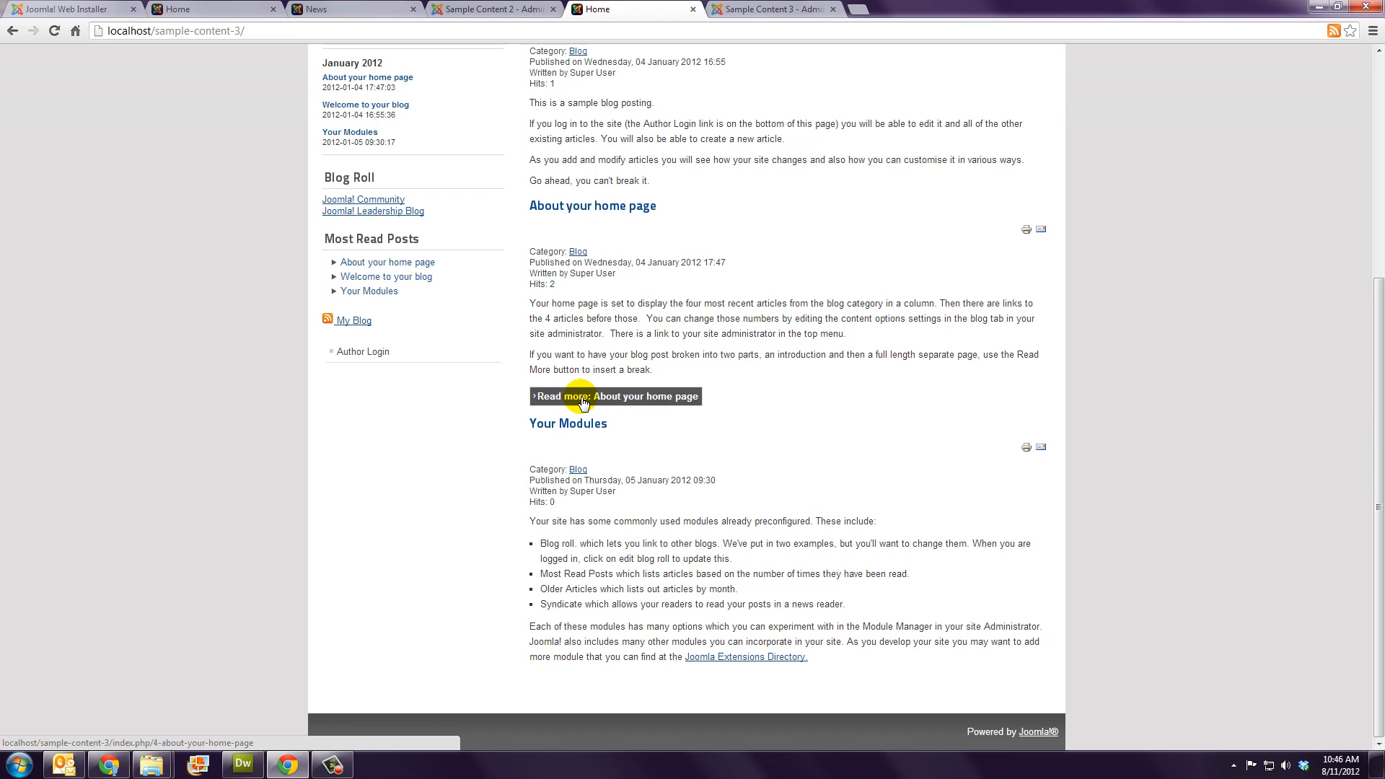
scroll(161, 433, "up", 2)
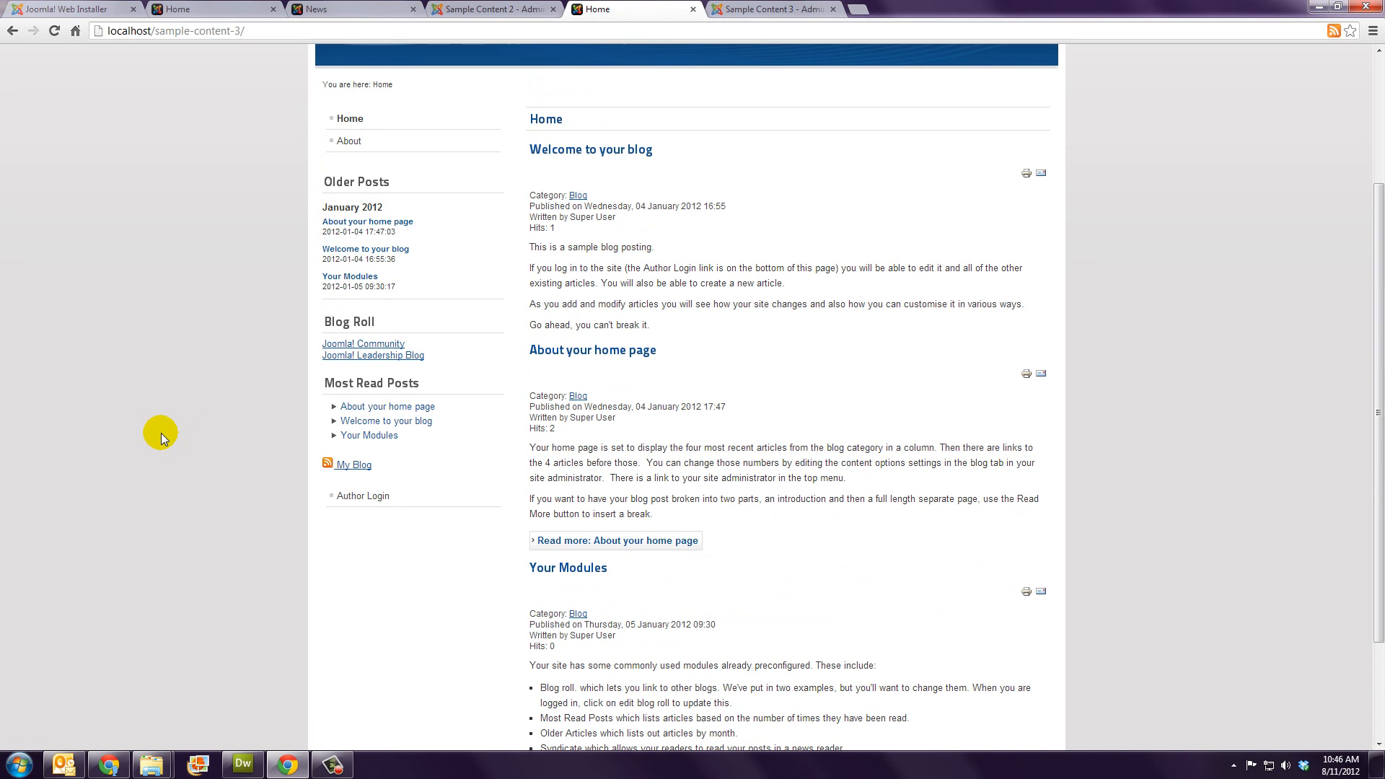
scroll(161, 433, "up", 1)
left_click(753, 9)
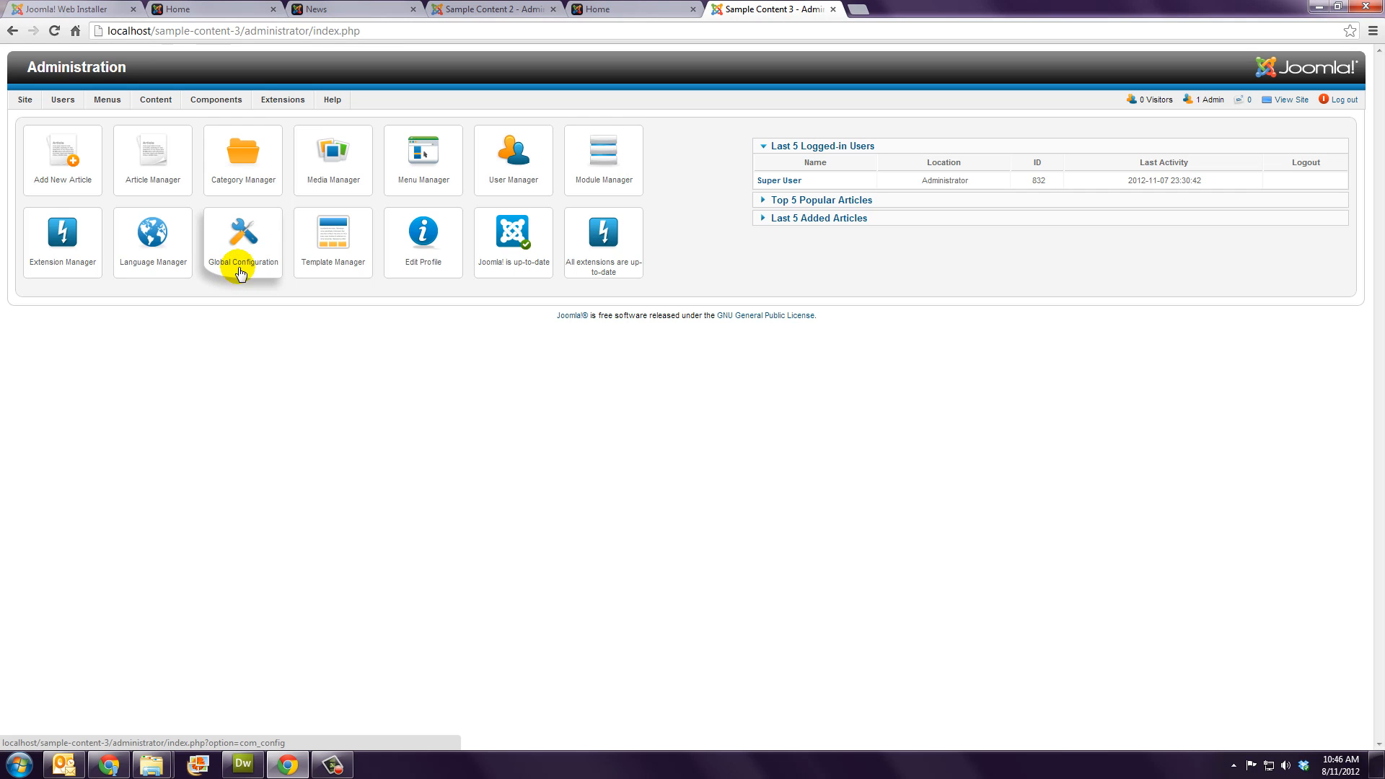
Step: Review the blog site's article categories and its full list of articles
mouse_move(154, 98)
left_click(168, 131)
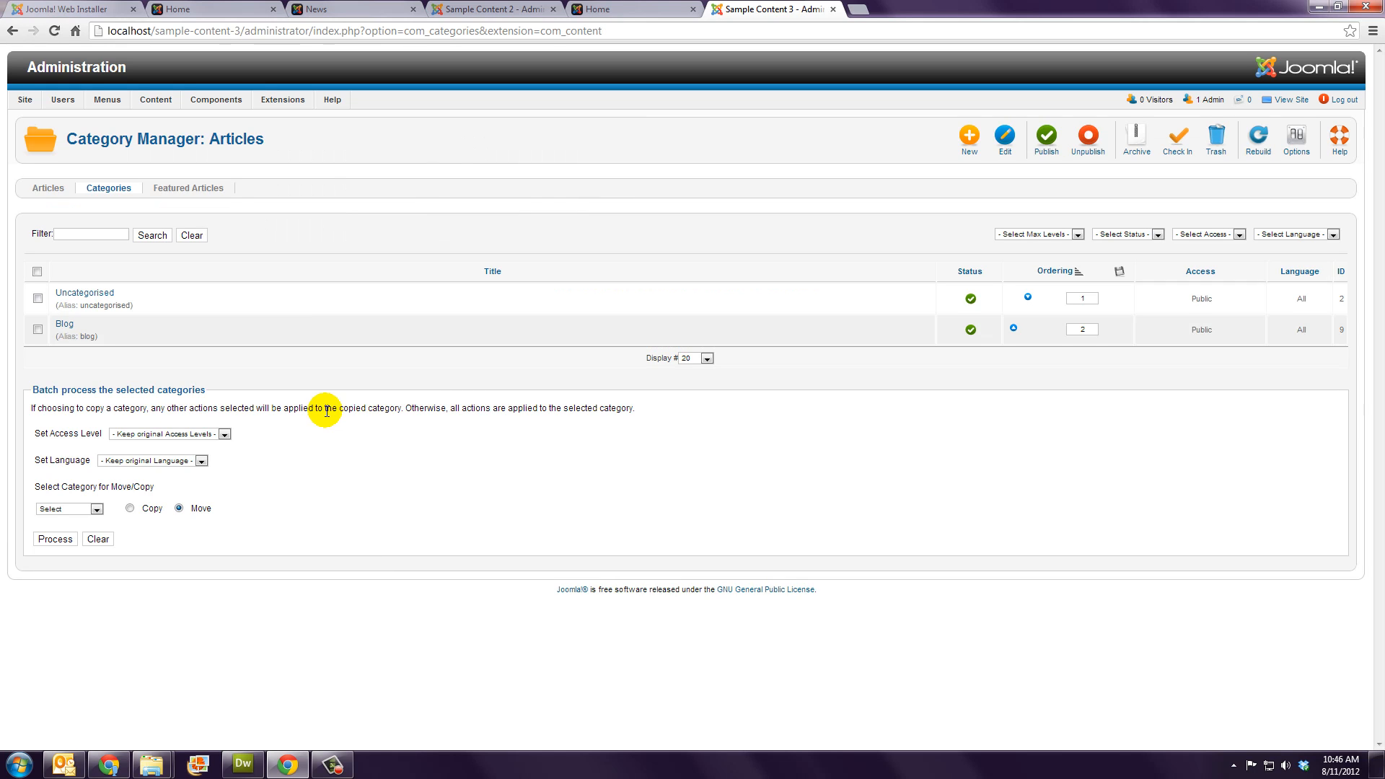
left_click(43, 190)
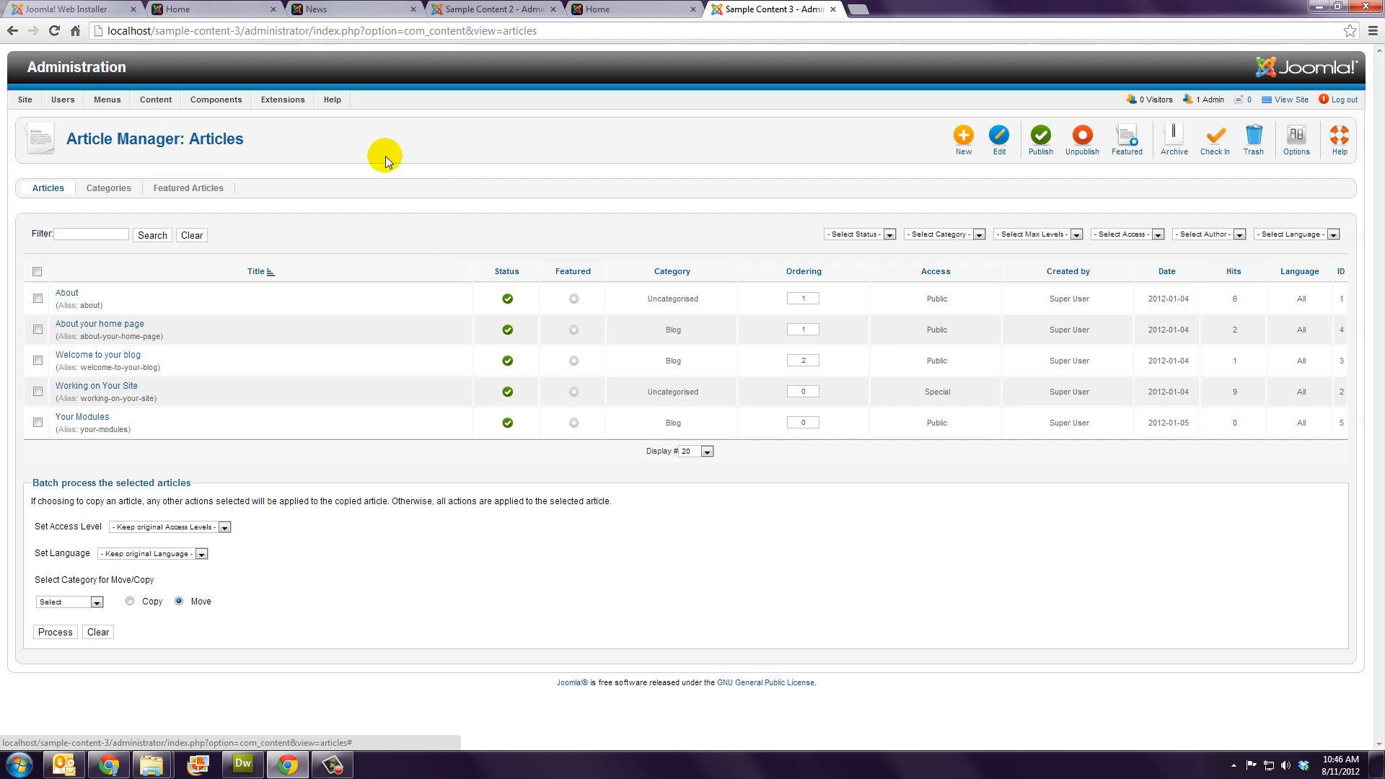
Step: Check the Main Menu items against the blog front page, then list the twelve site modules
mouse_move(104, 101)
left_click(123, 139)
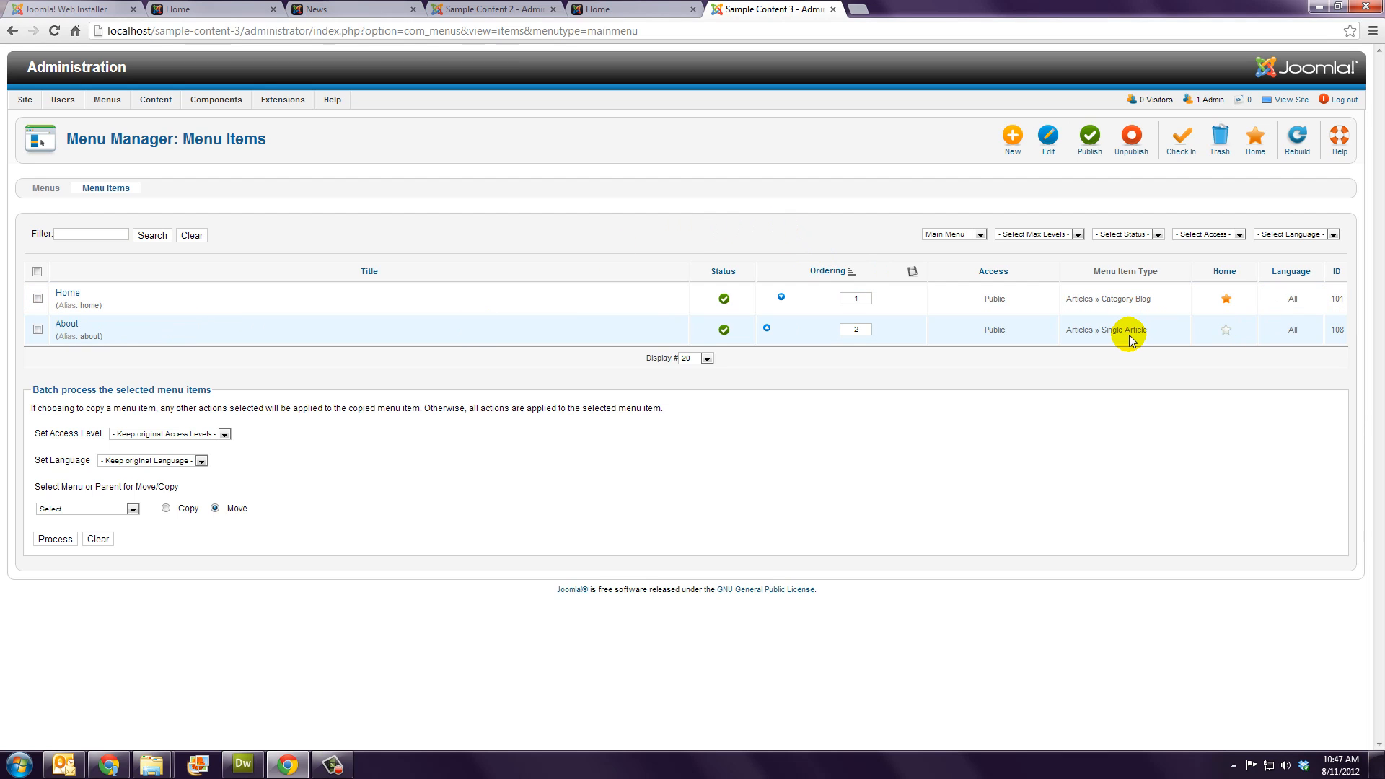
left_click(635, 9)
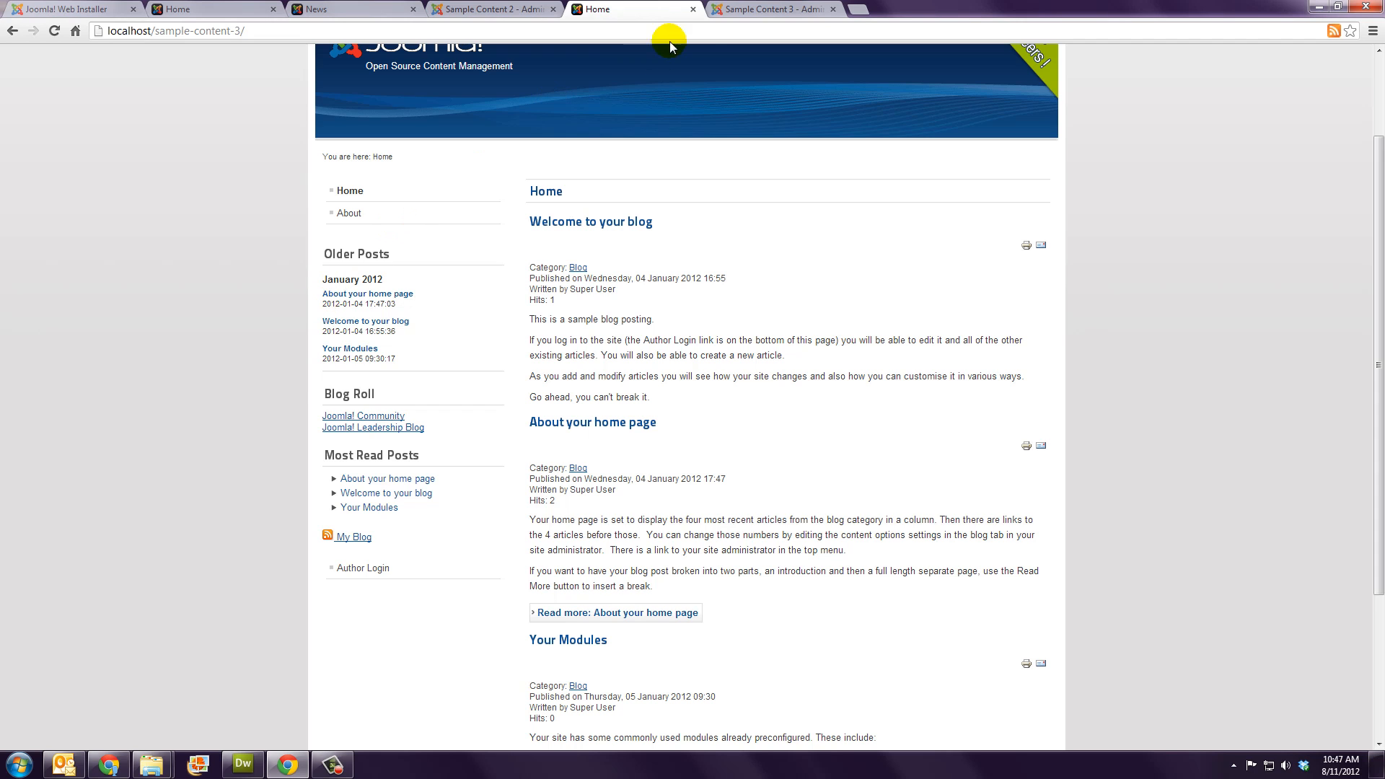
left_click(732, 9)
left_click(283, 100)
left_click(289, 136)
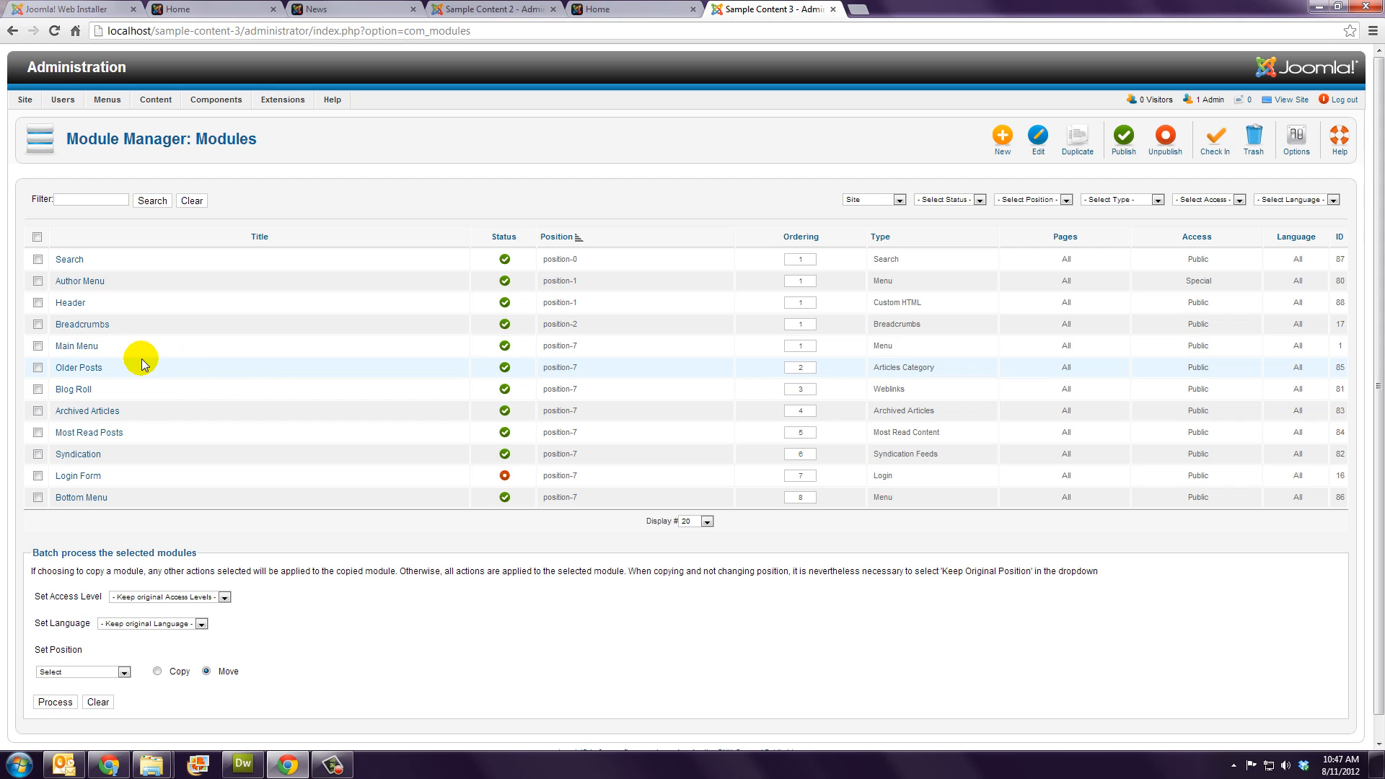
left_click(79, 368)
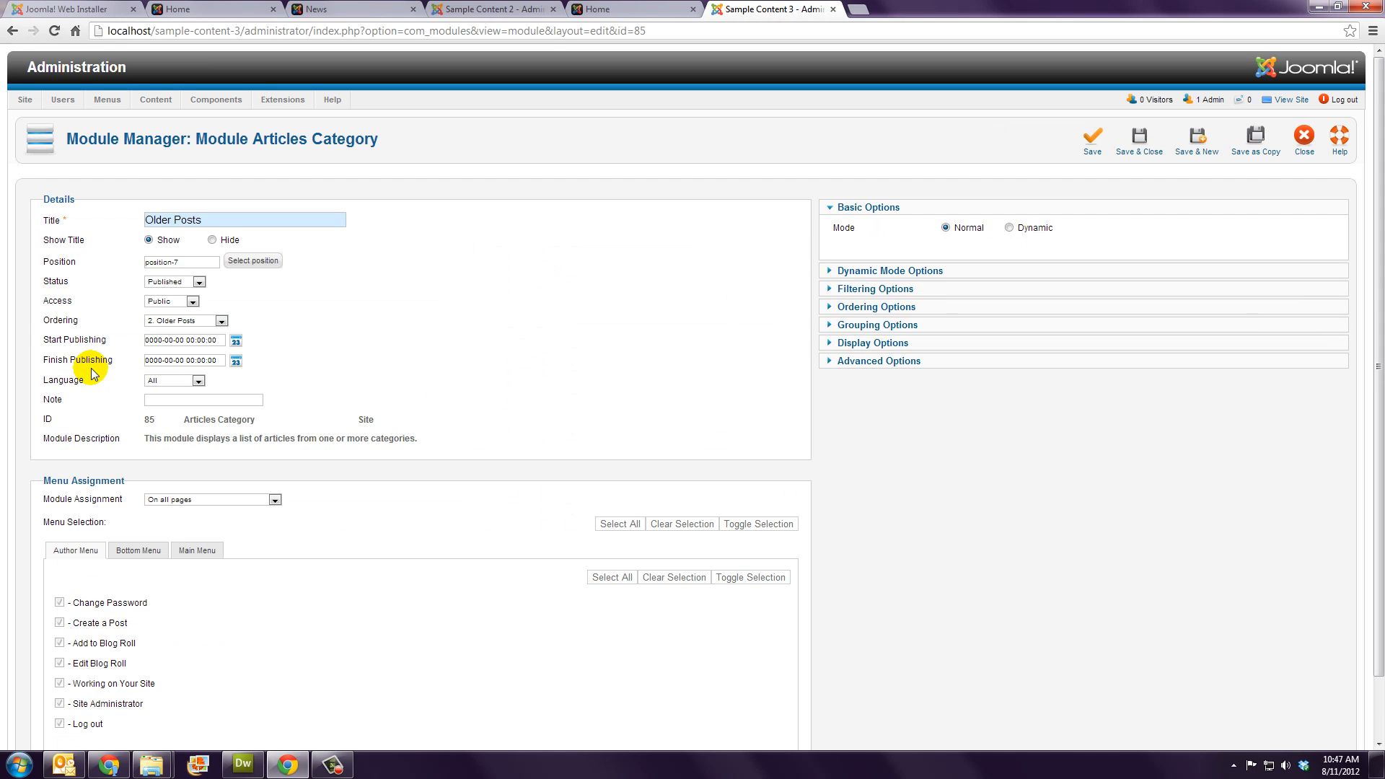
left_click(879, 296)
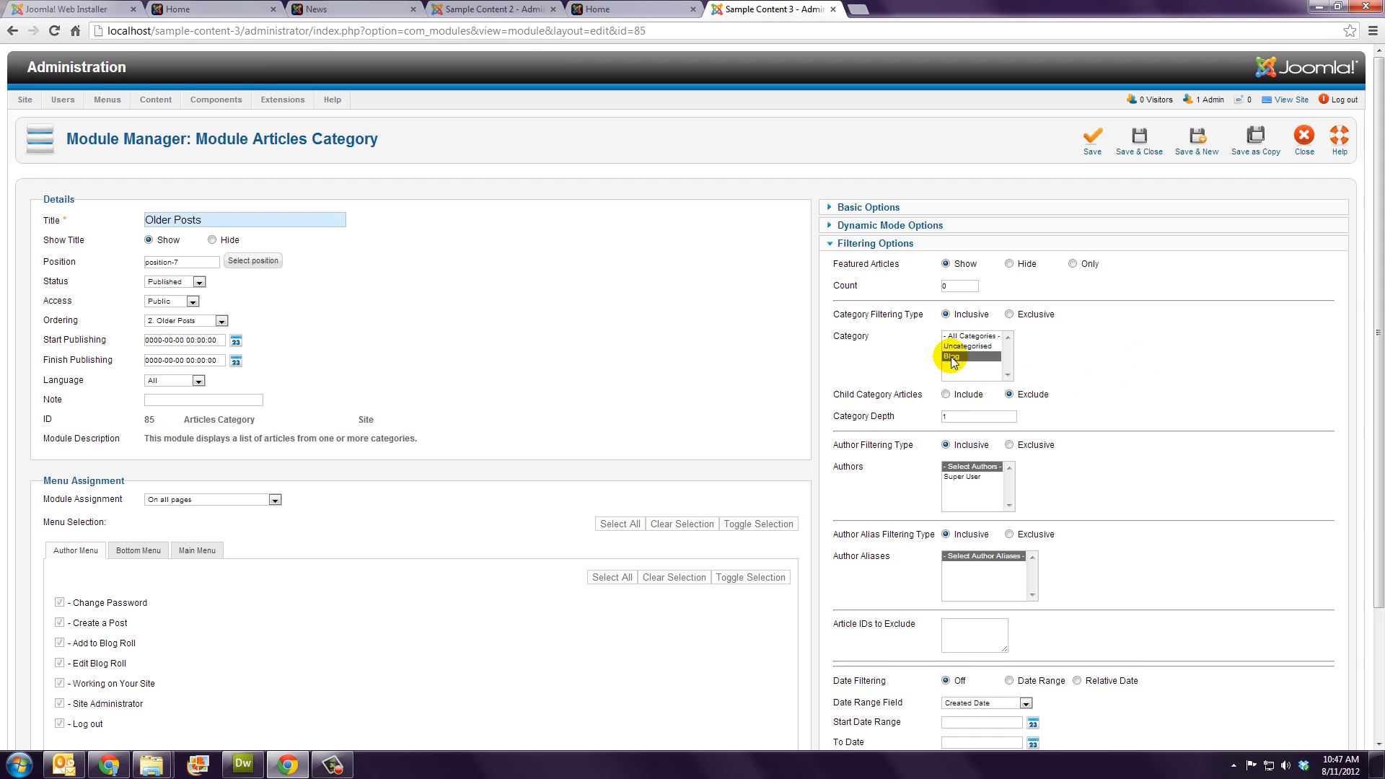
left_click(1300, 141)
left_click(641, 6)
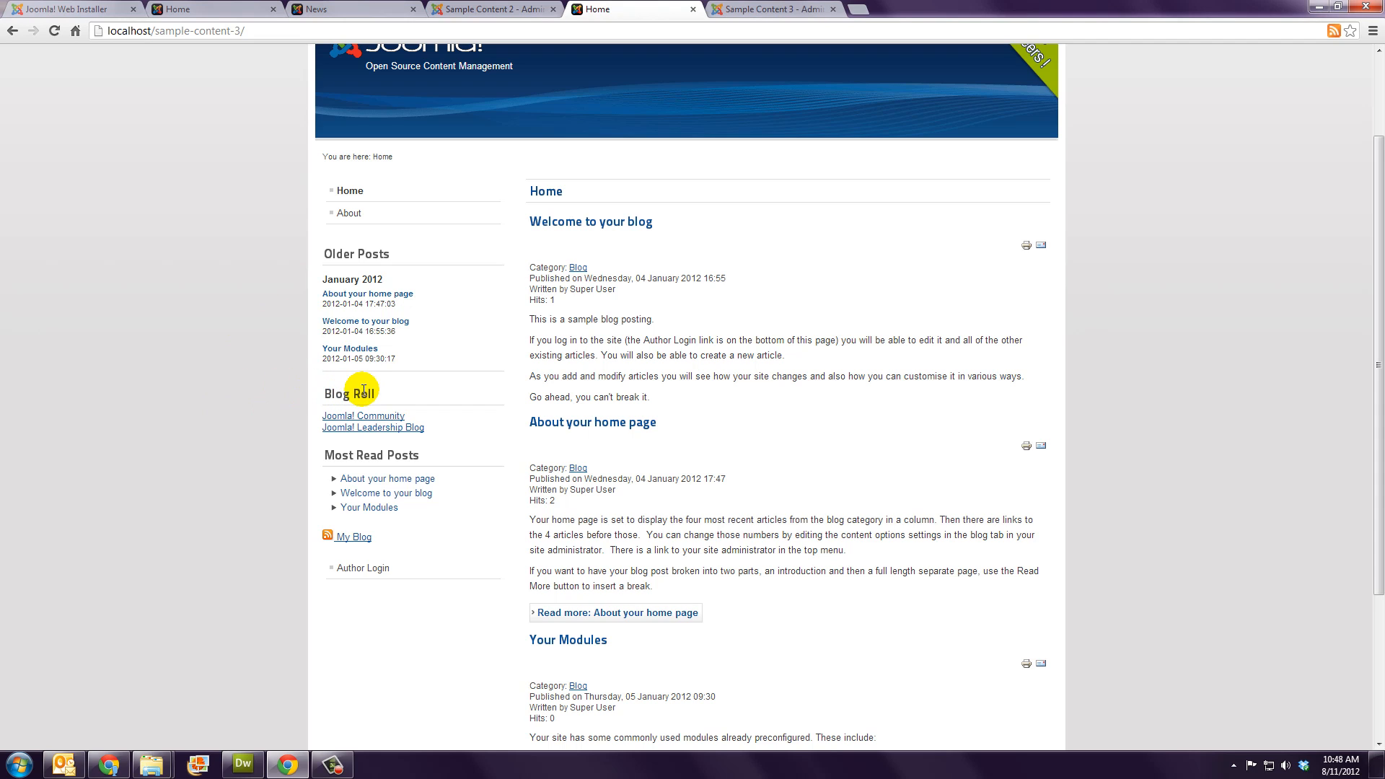
left_click(769, 10)
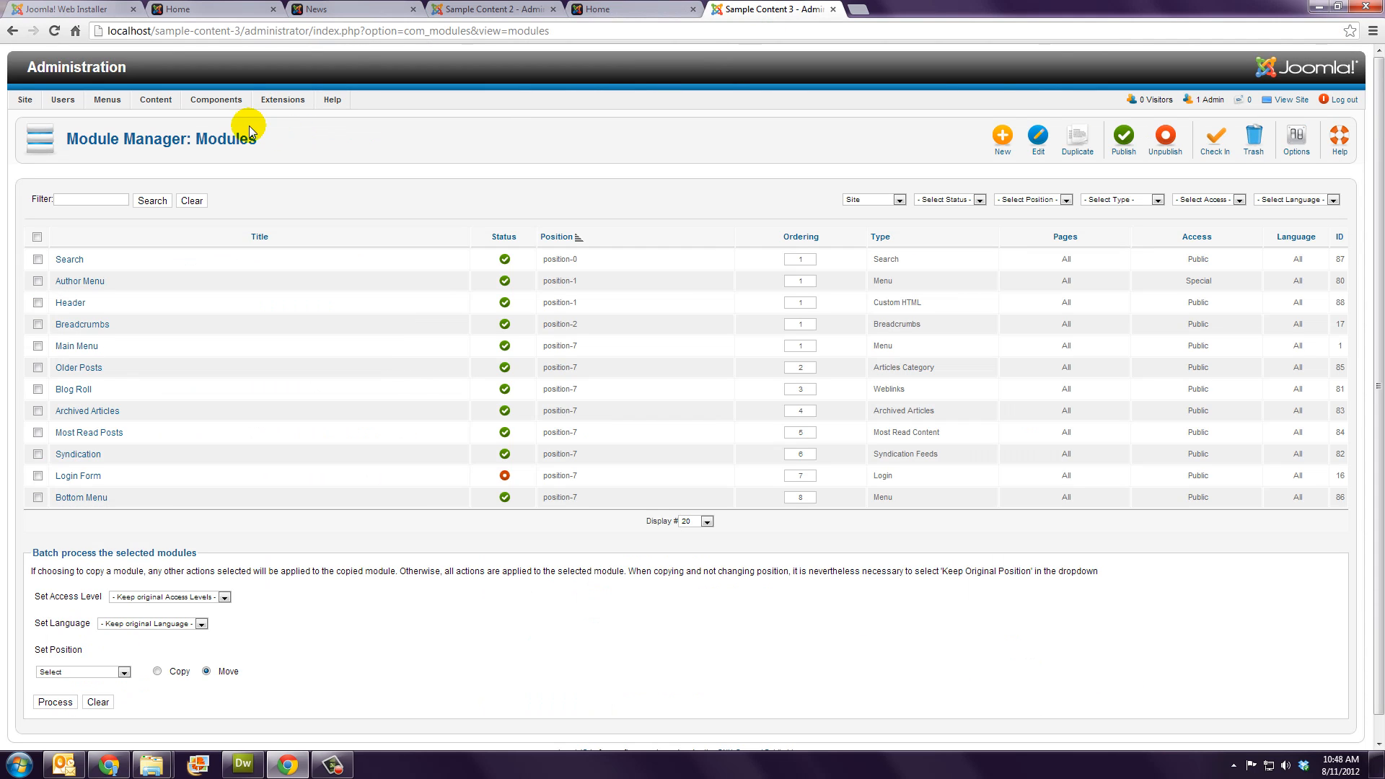
left_click(216, 101)
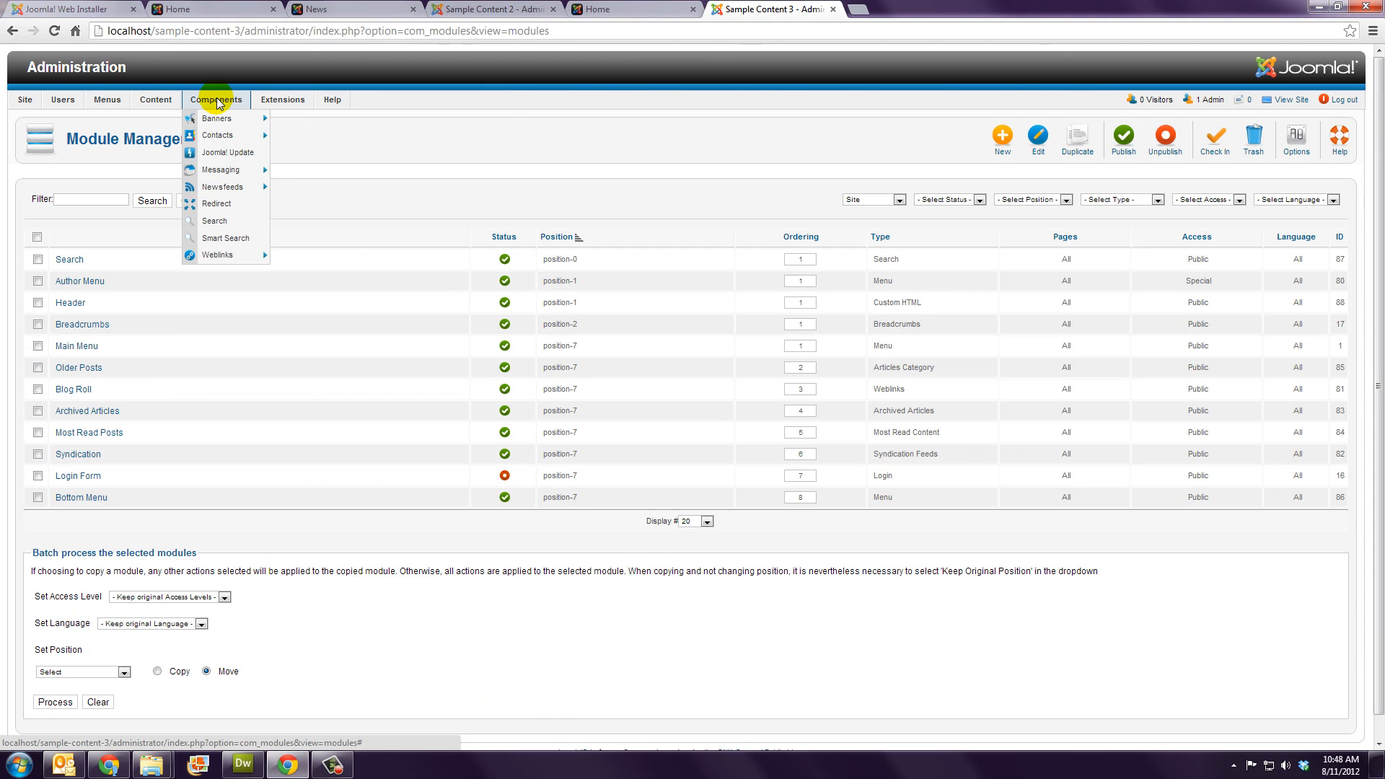
mouse_move(221, 256)
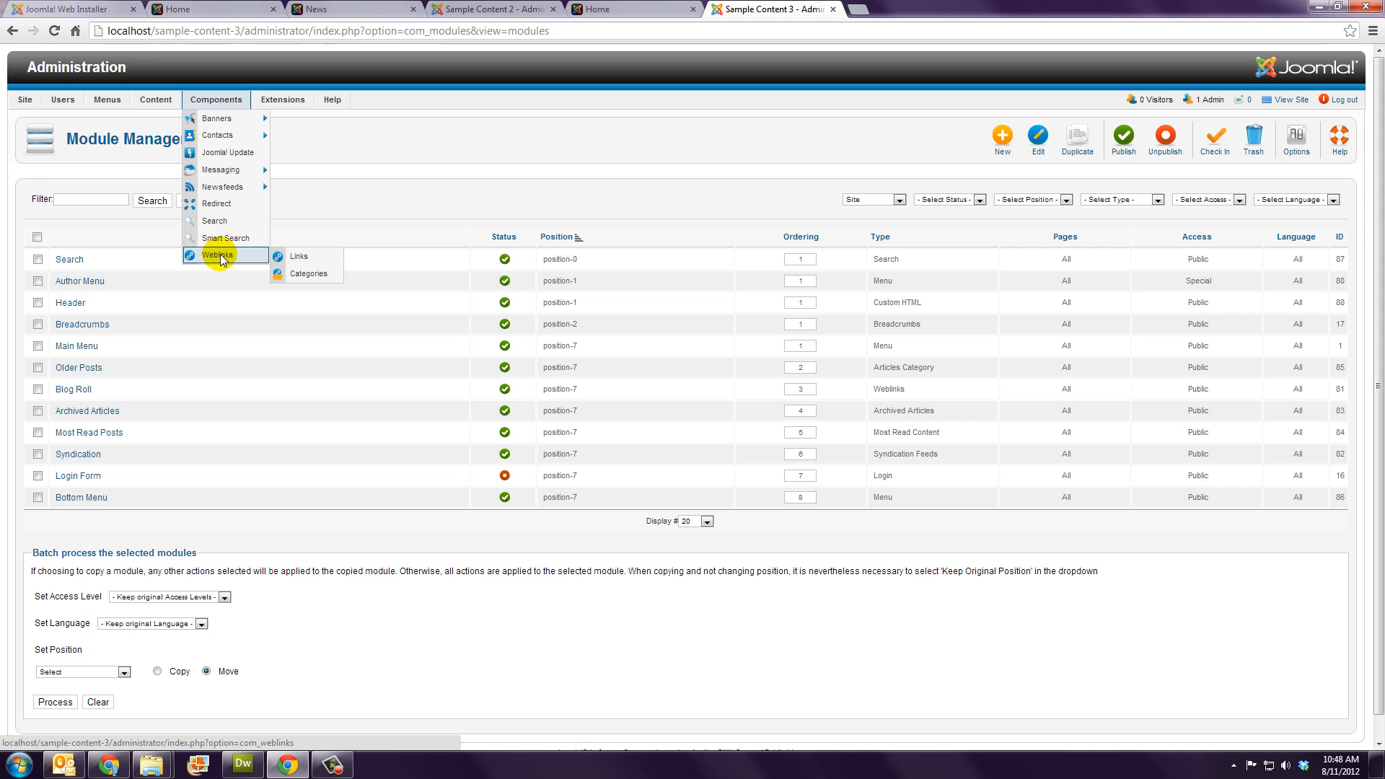
left_click(308, 273)
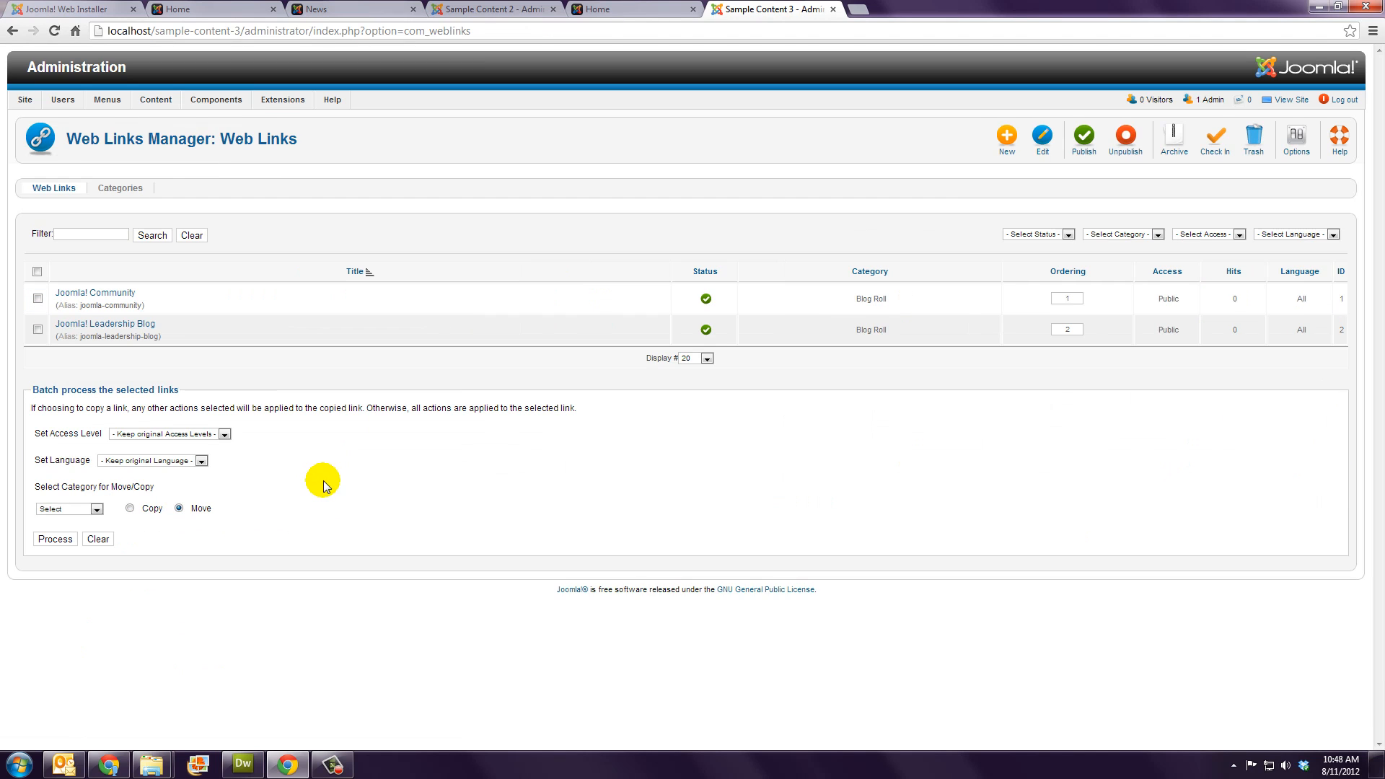
left_click(615, 15)
left_click(347, 429)
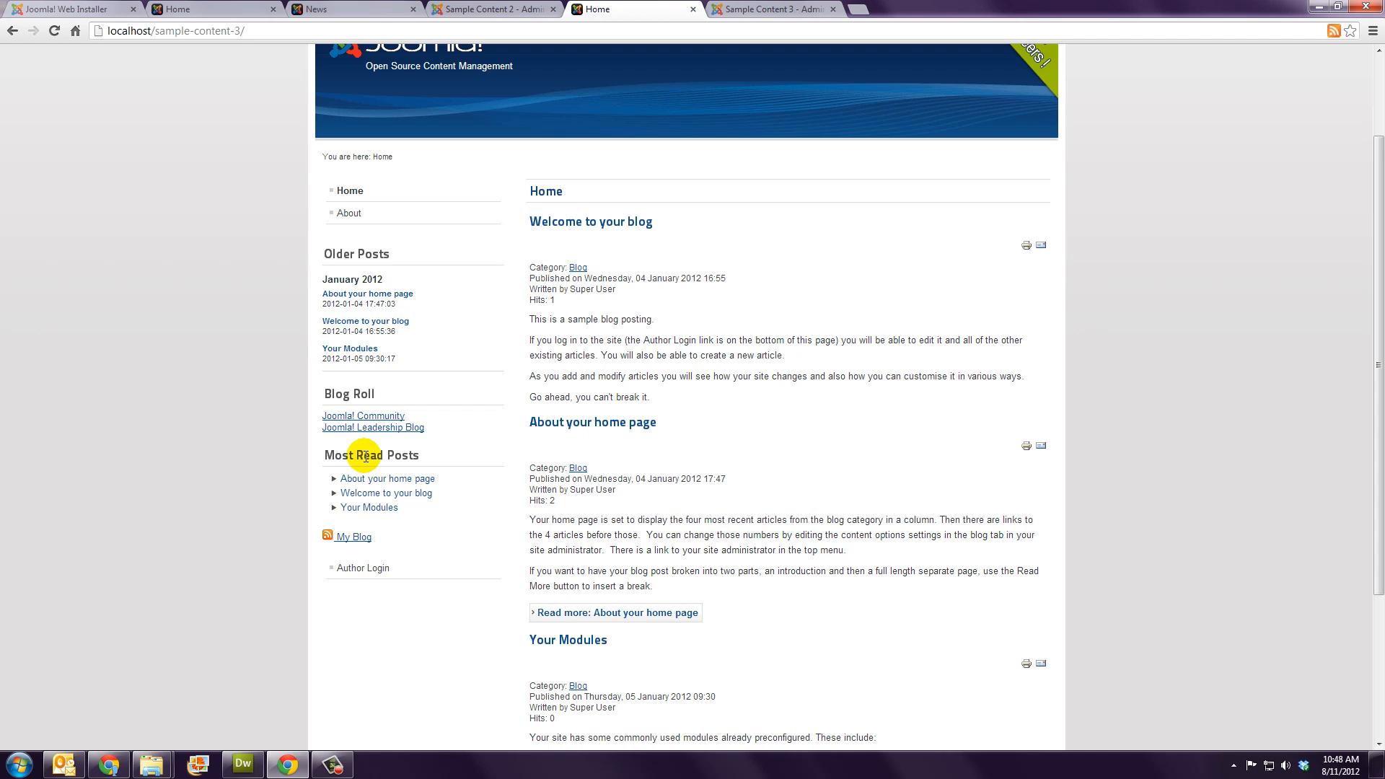
left_click(765, 10)
mouse_move(281, 100)
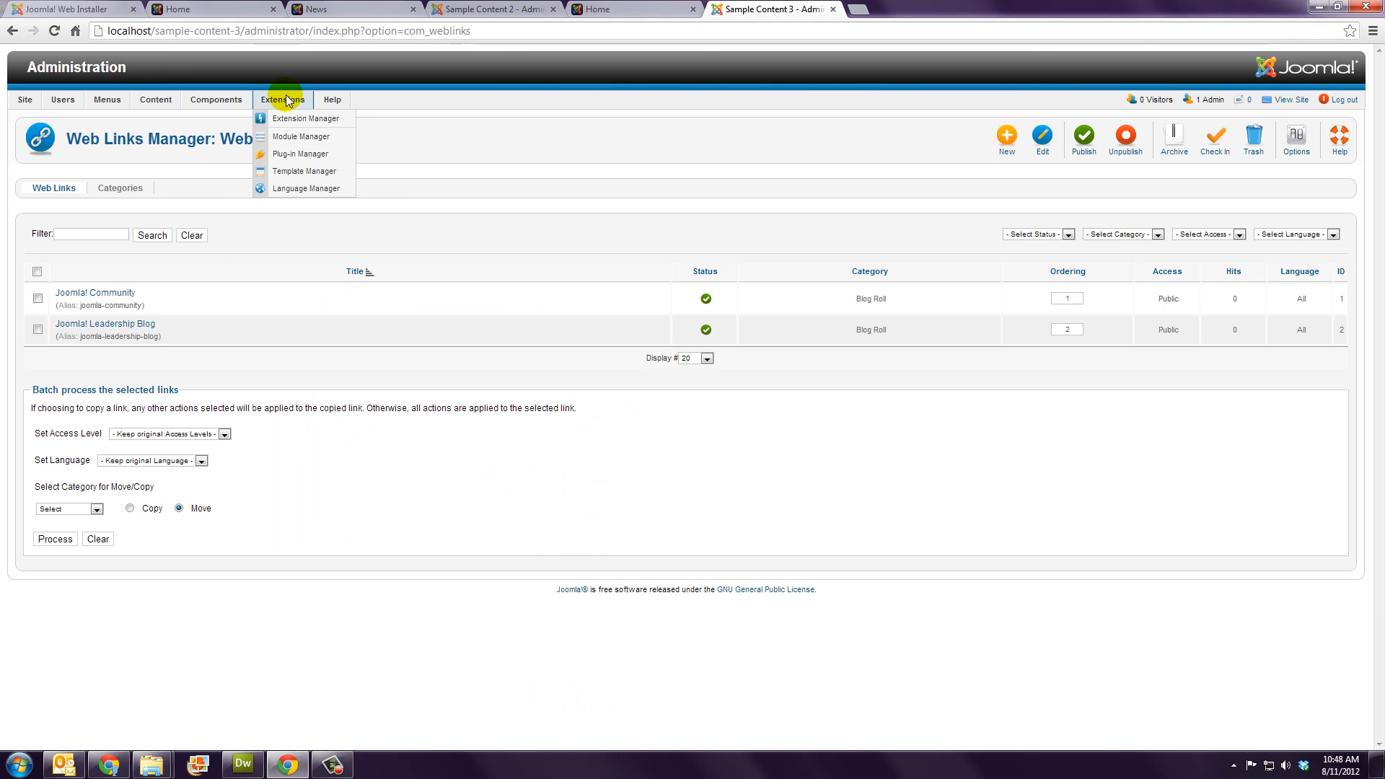
left_click(285, 138)
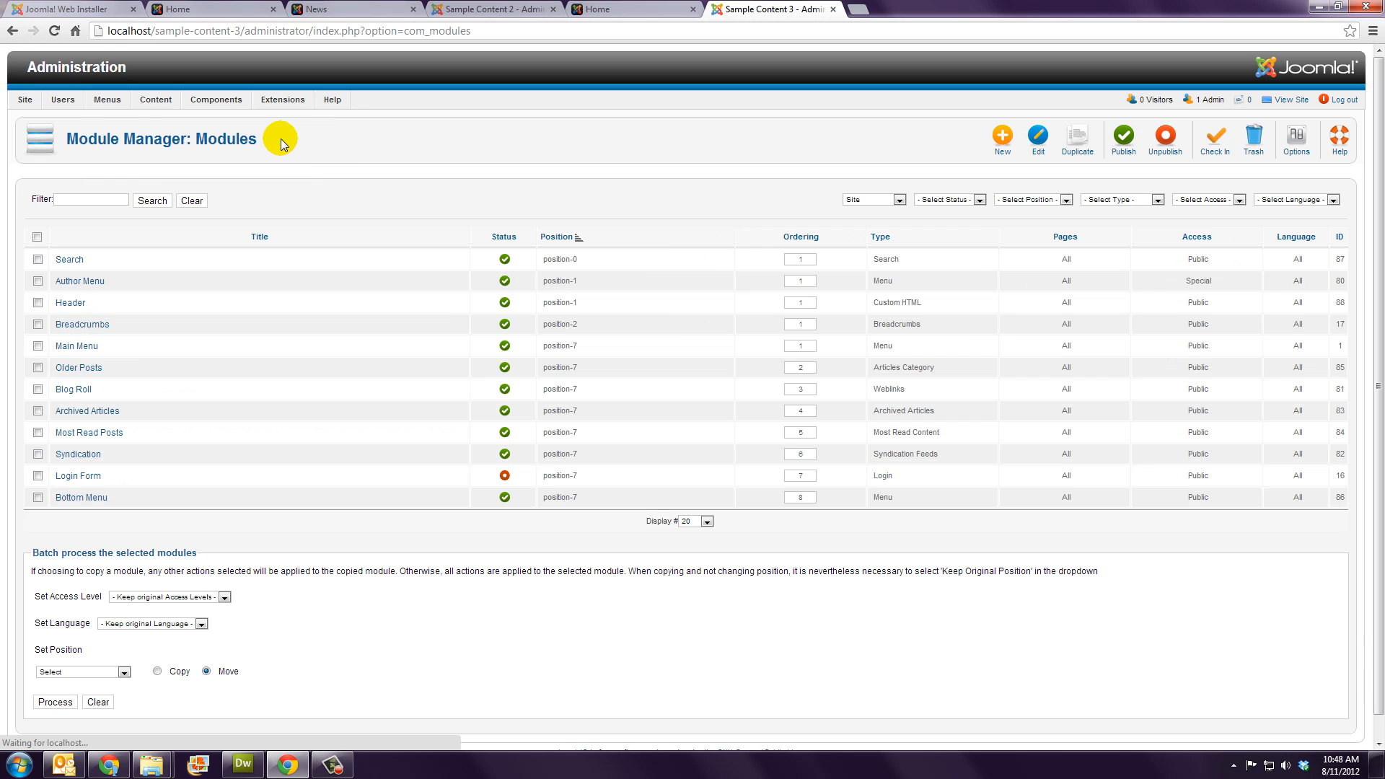
Step: Look over the Most Read Posts module's settings, close them, and return to the blog front page
left_click(88, 434)
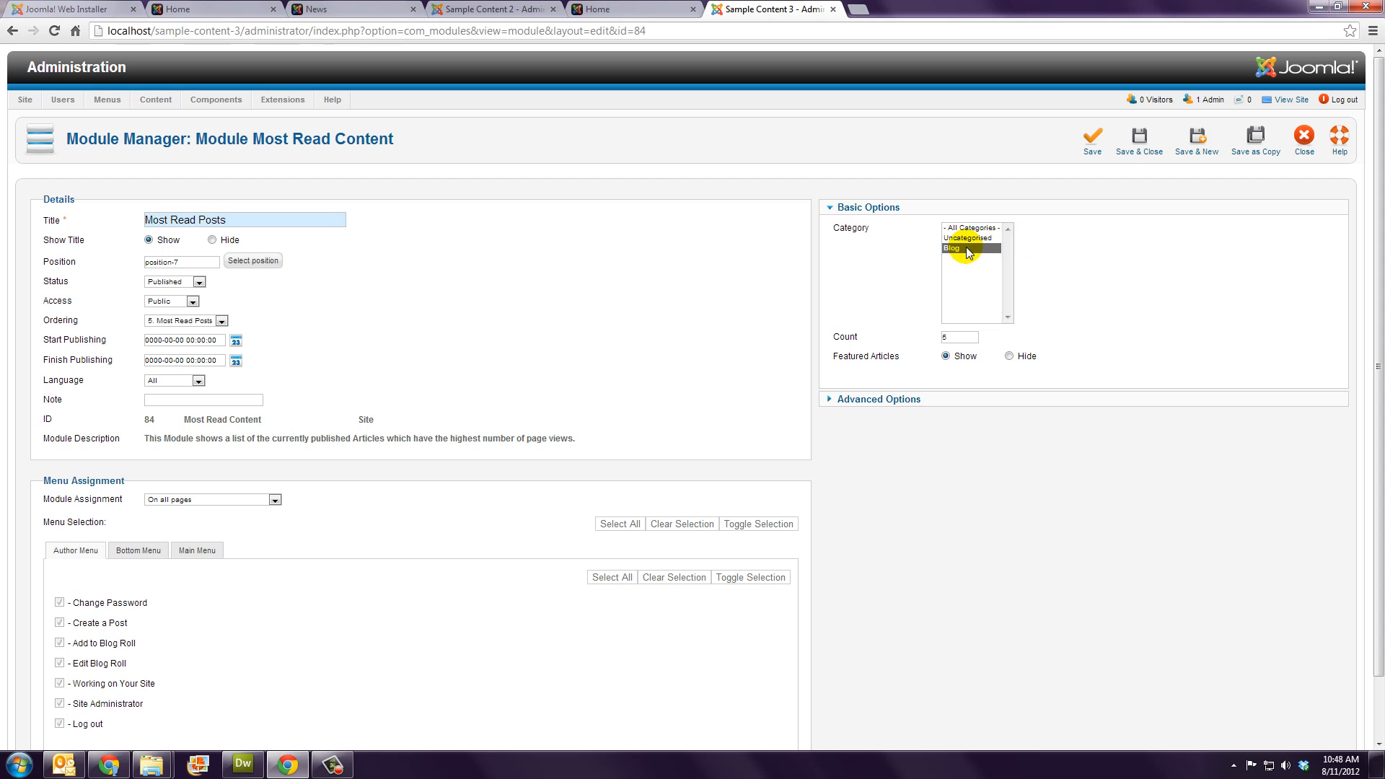
left_click(1302, 139)
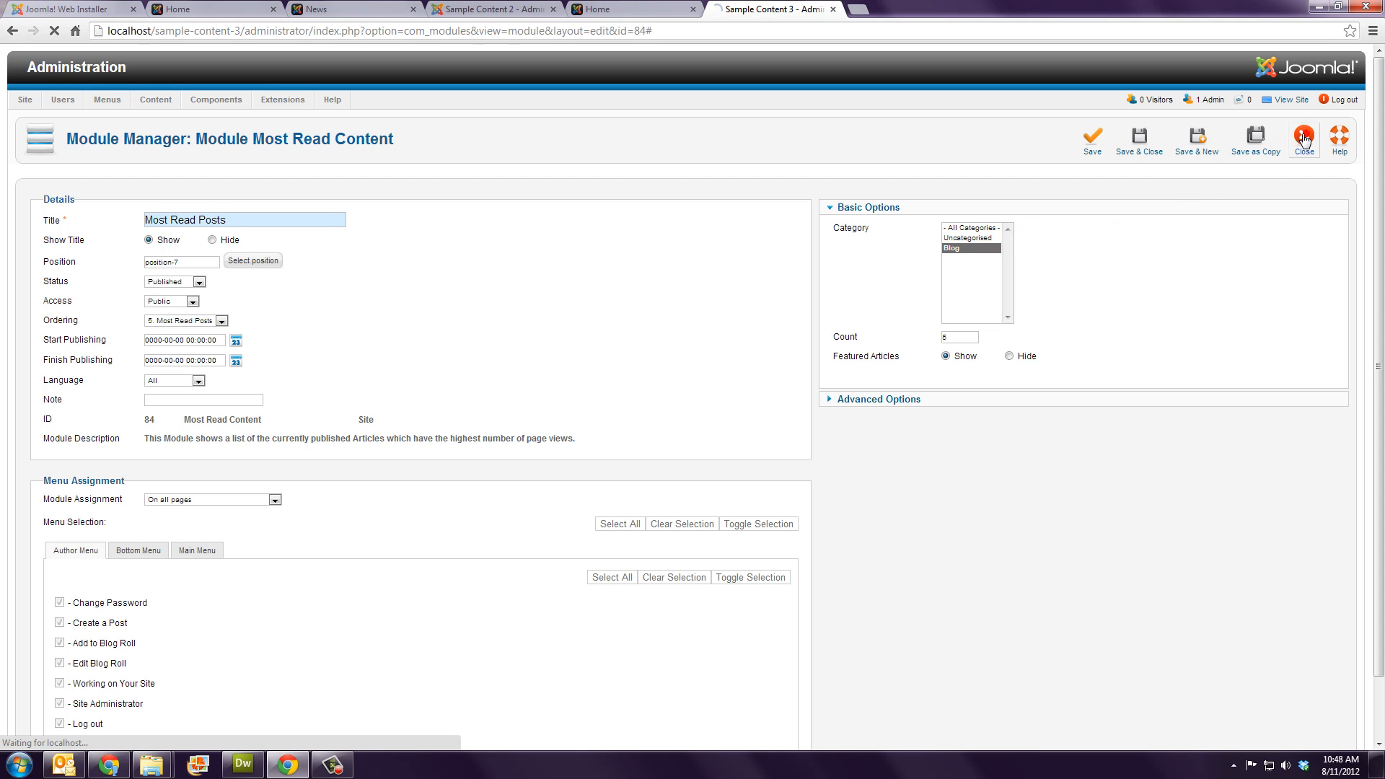
left_click(617, 7)
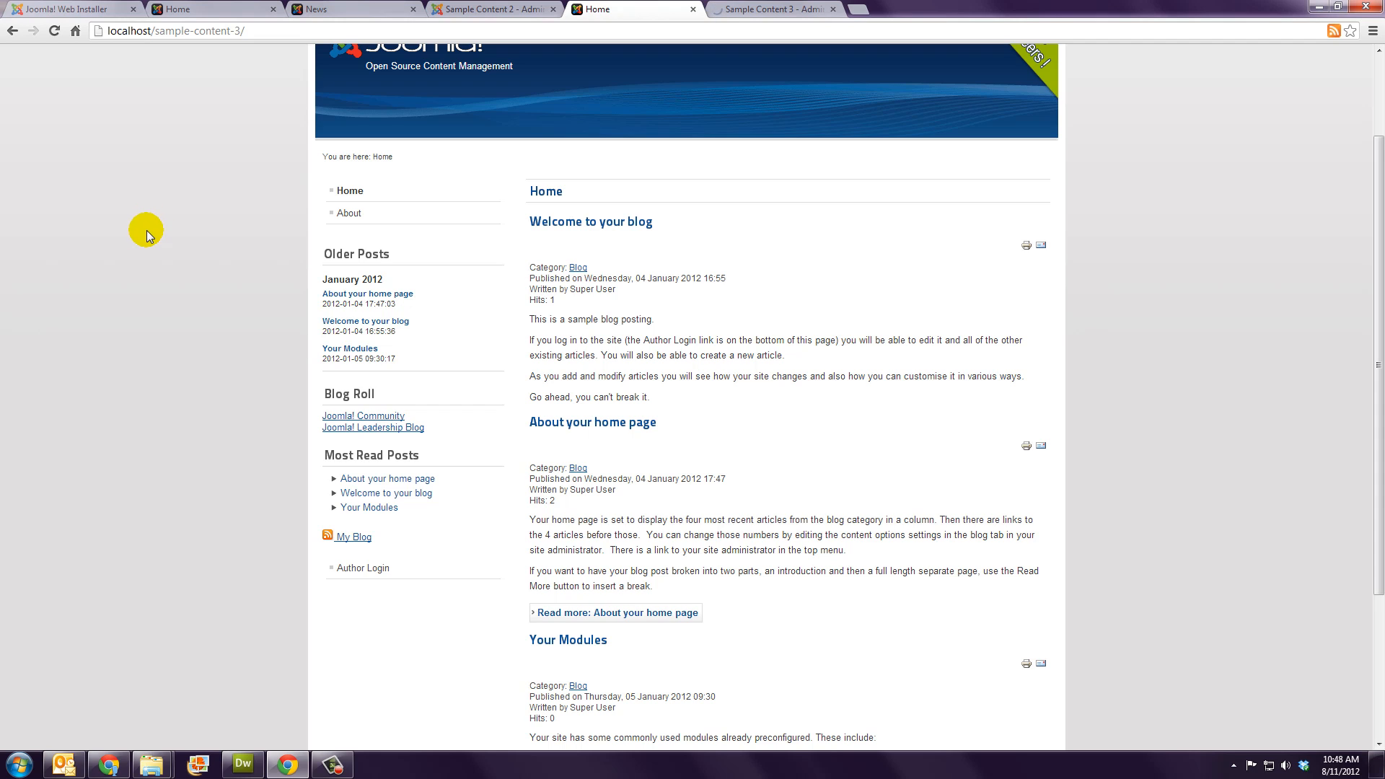
Step: Sign in through Author Login using the author's user name and password
left_click(364, 569)
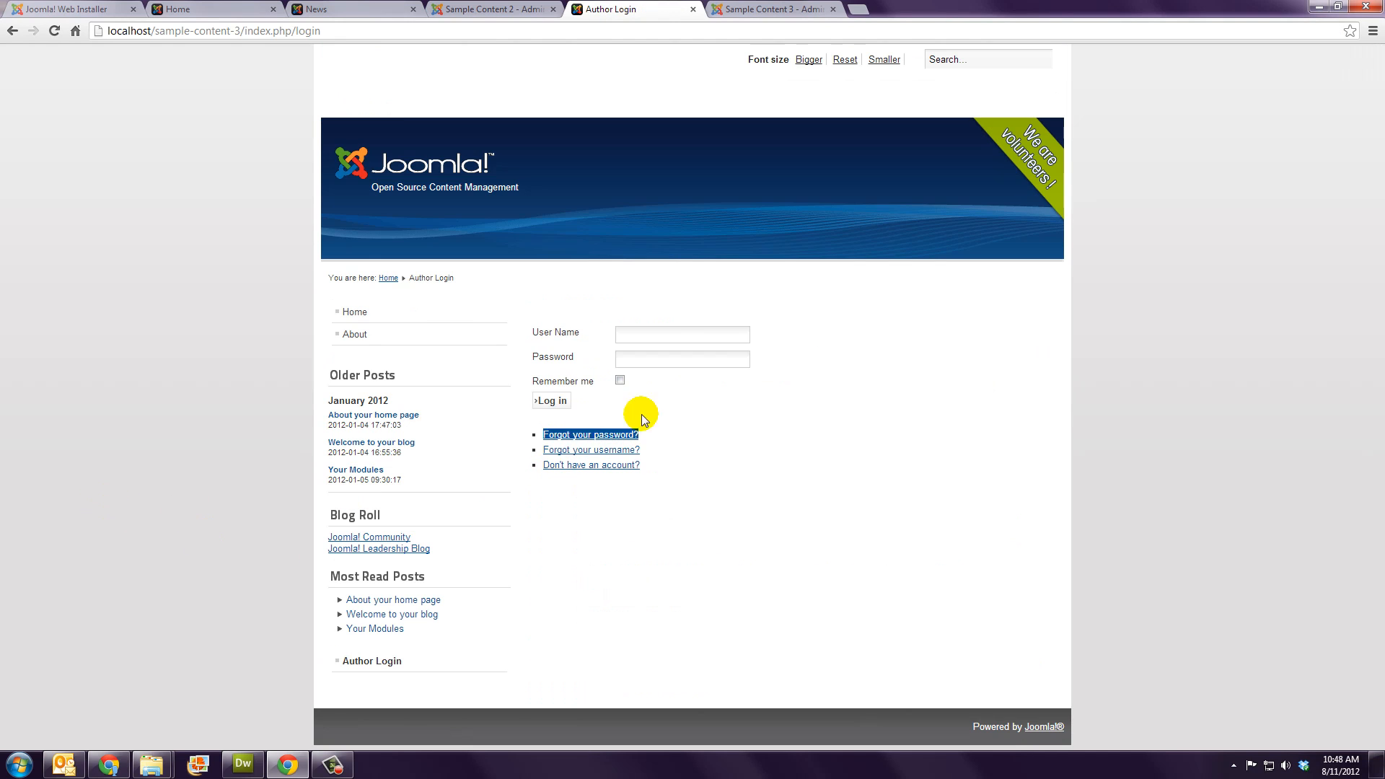
left_click(667, 332)
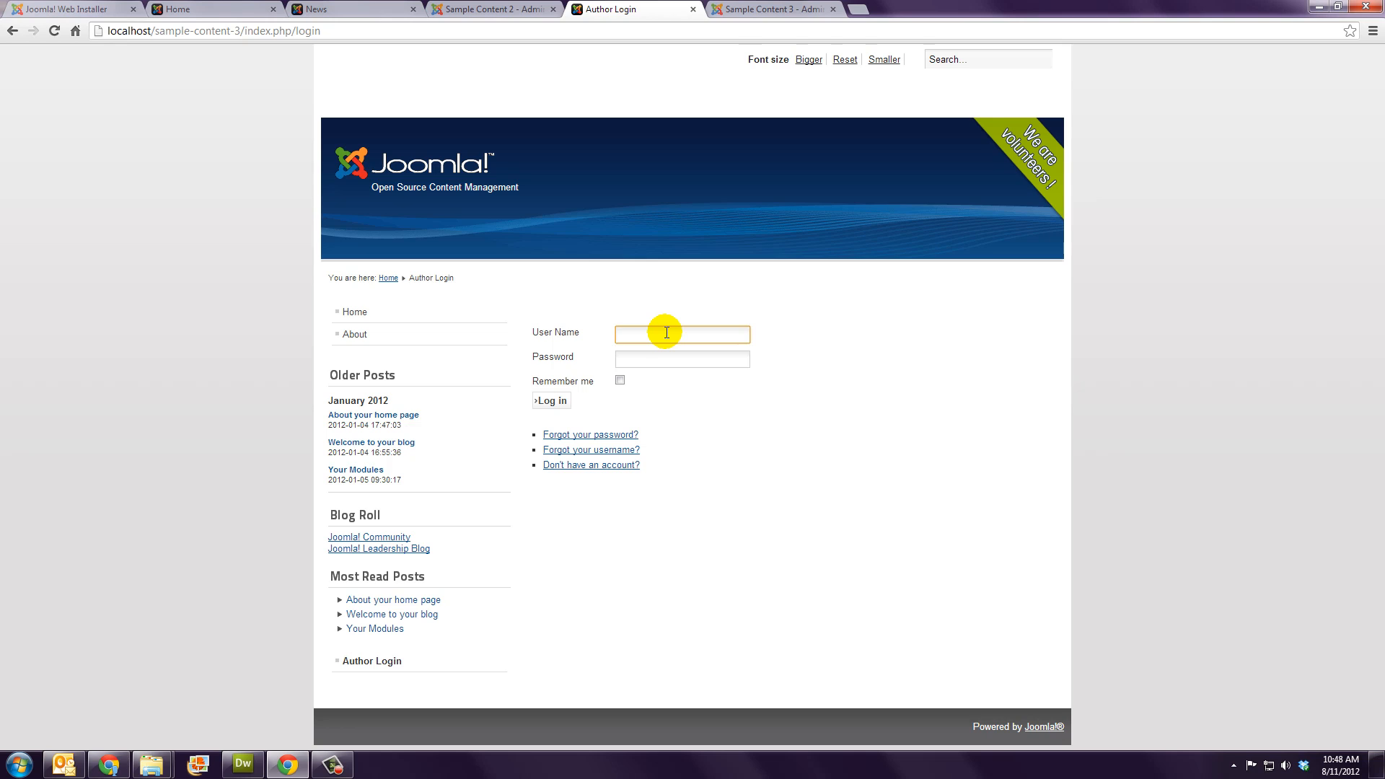
type("admin")
key("Tab")
type("password")
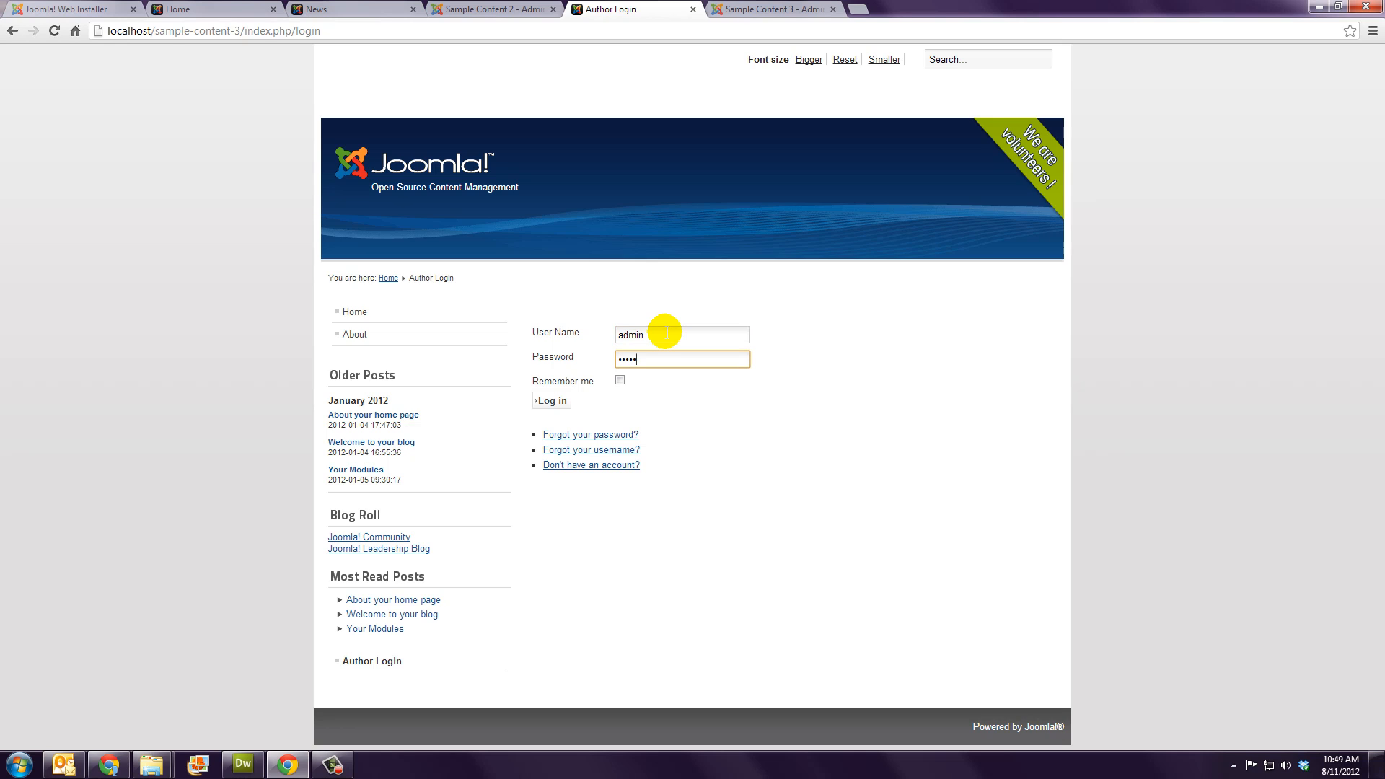
left_click(552, 401)
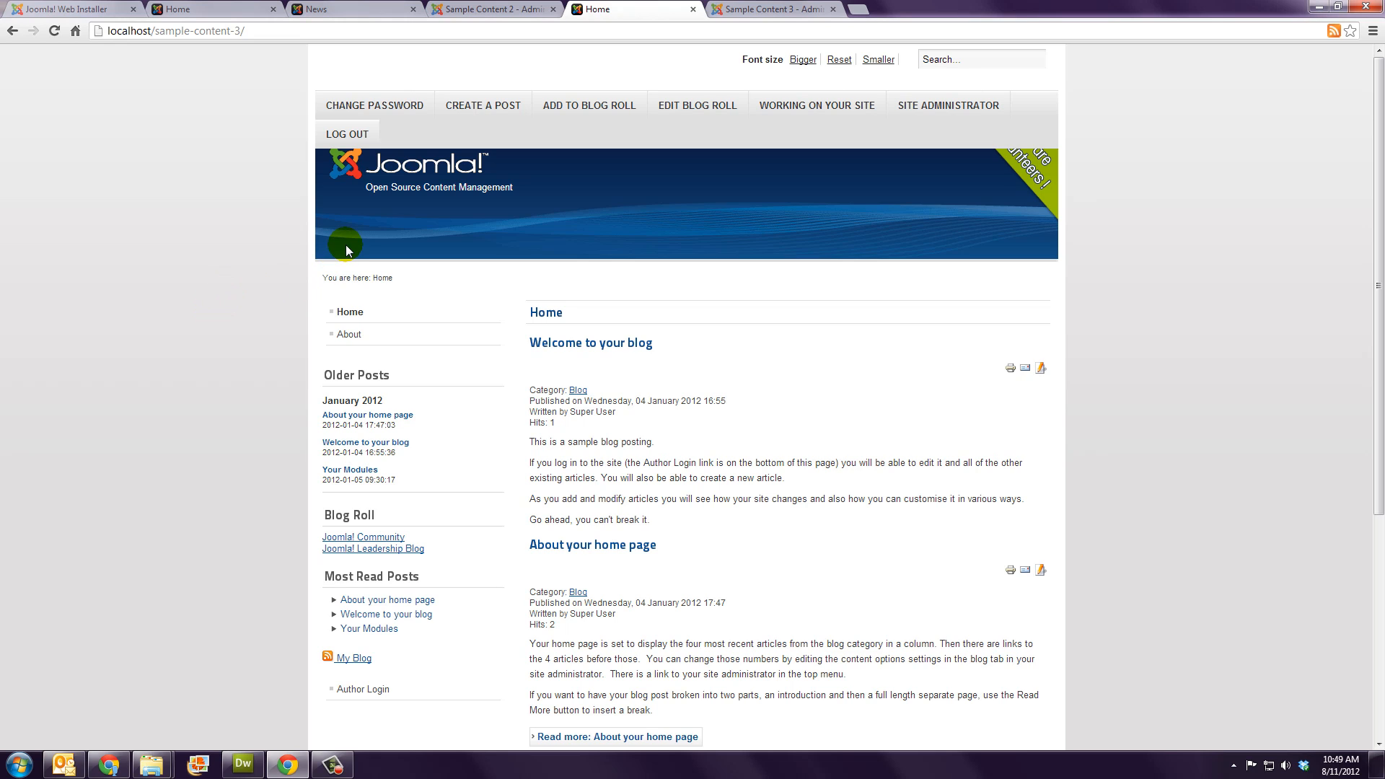
Step: View the blog's Create a Post, Add to Blog Roll and Edit Blog Roll pages
left_click(488, 102)
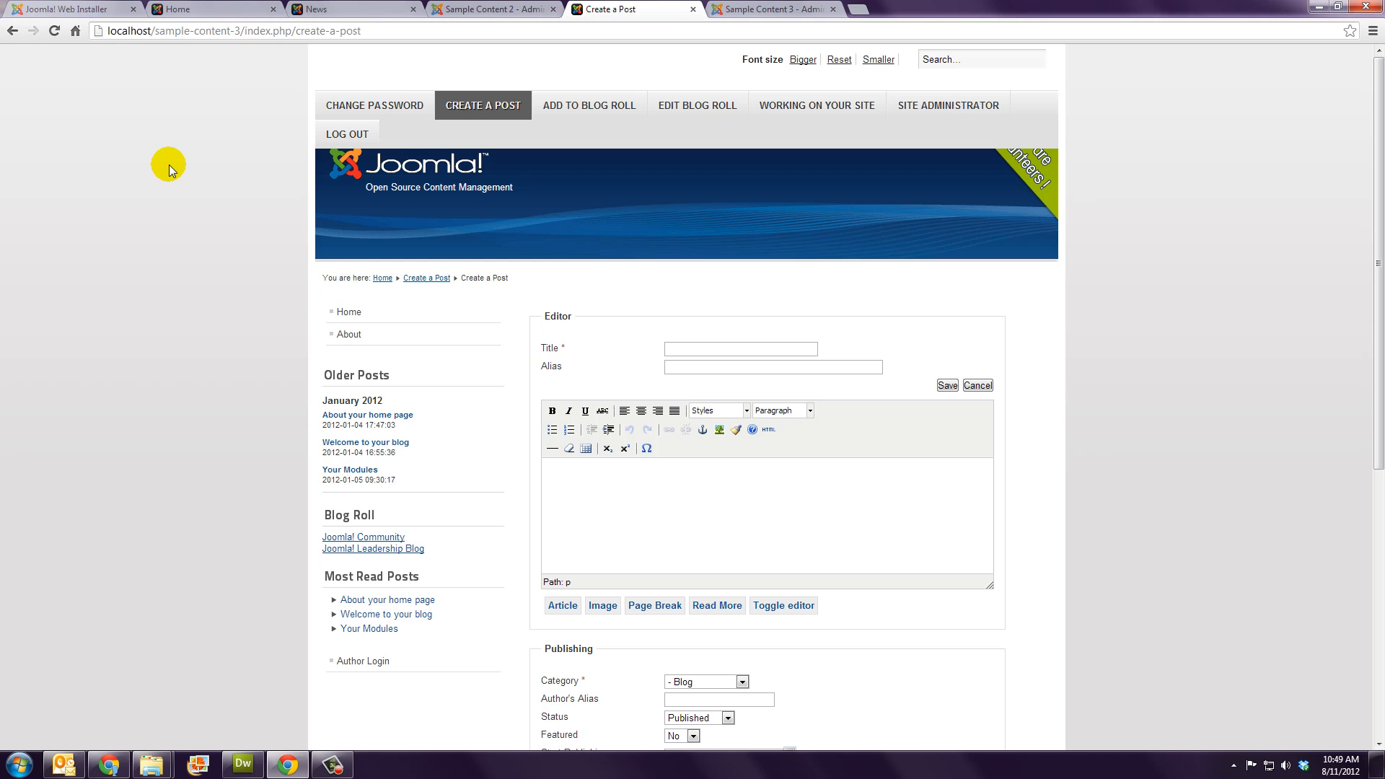
left_click(574, 108)
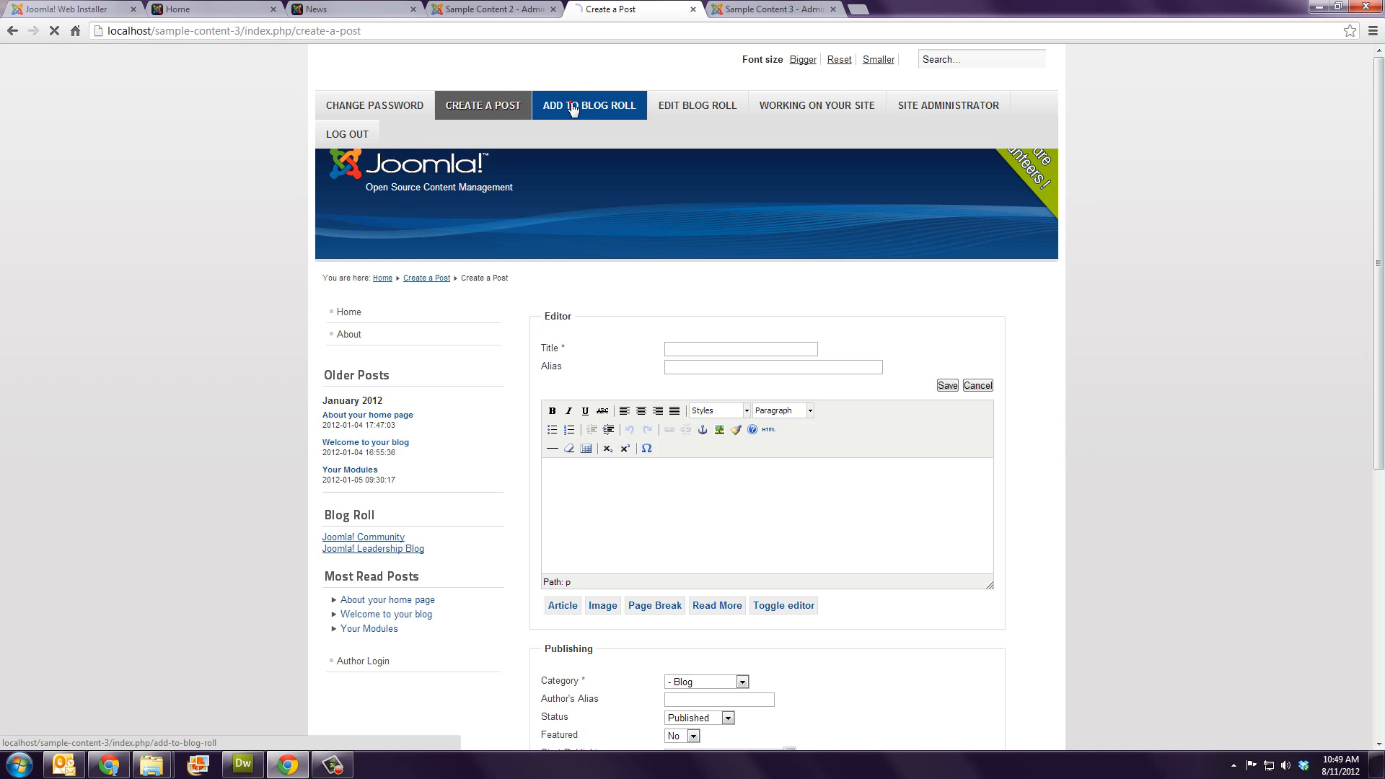
left_click(573, 108)
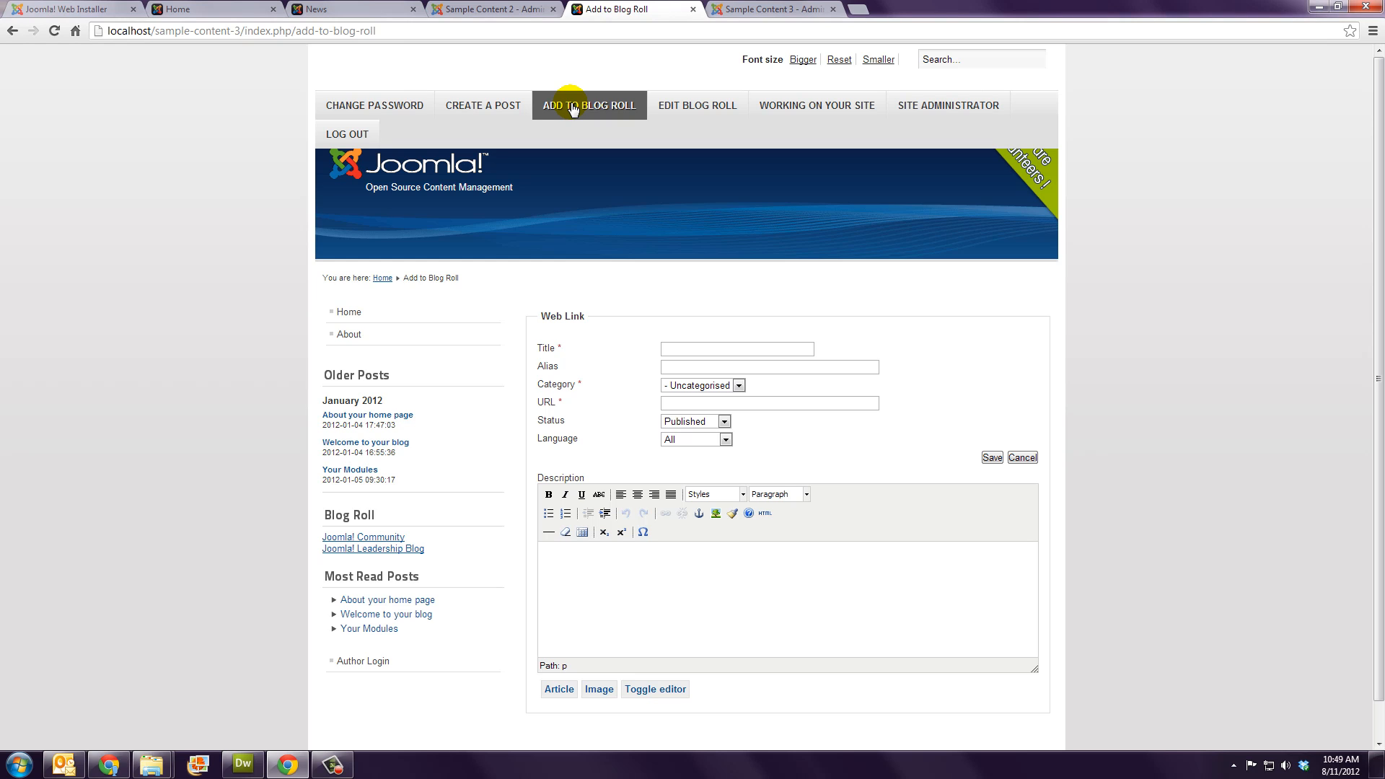
left_click(669, 110)
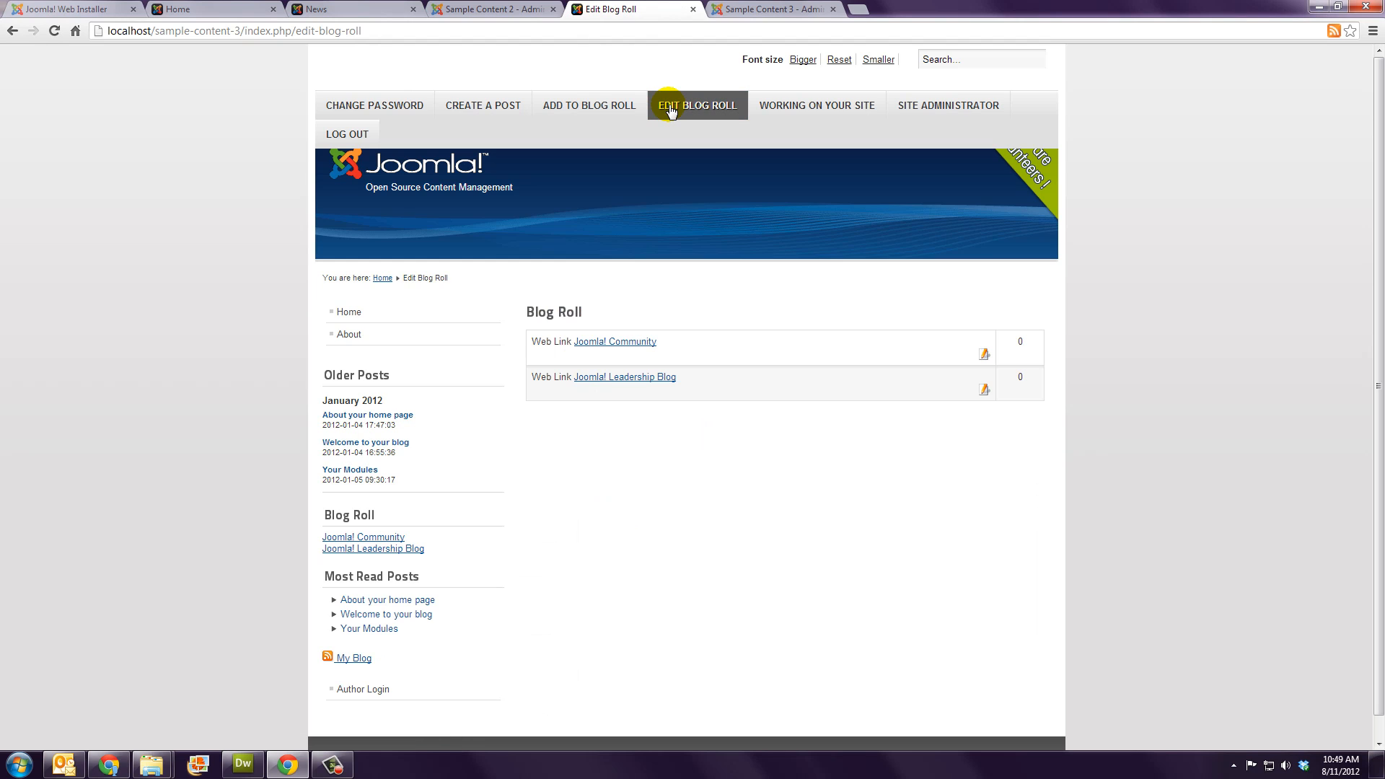
Step: Open the 'Working on Your Site' article's editor, then log out and go back to the Module Manager
left_click(788, 107)
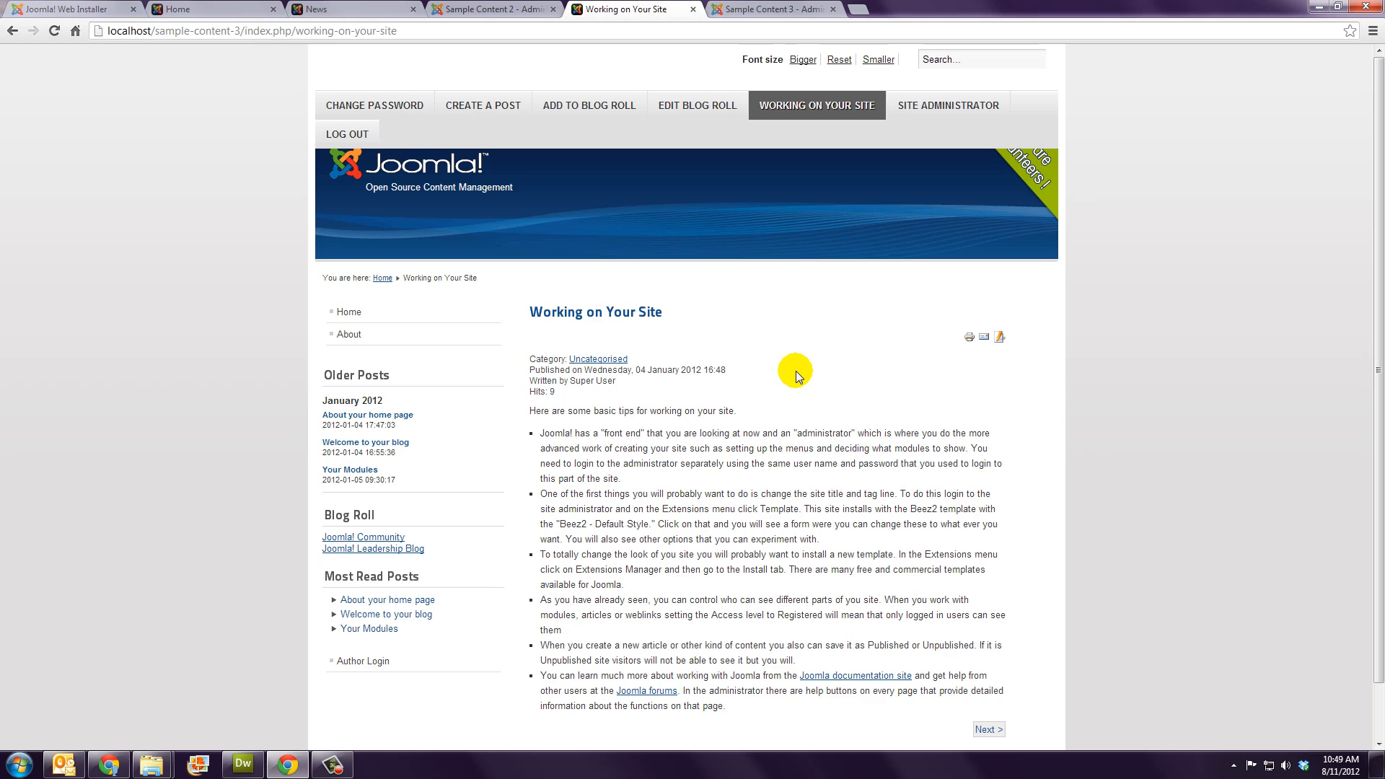
left_click(999, 337)
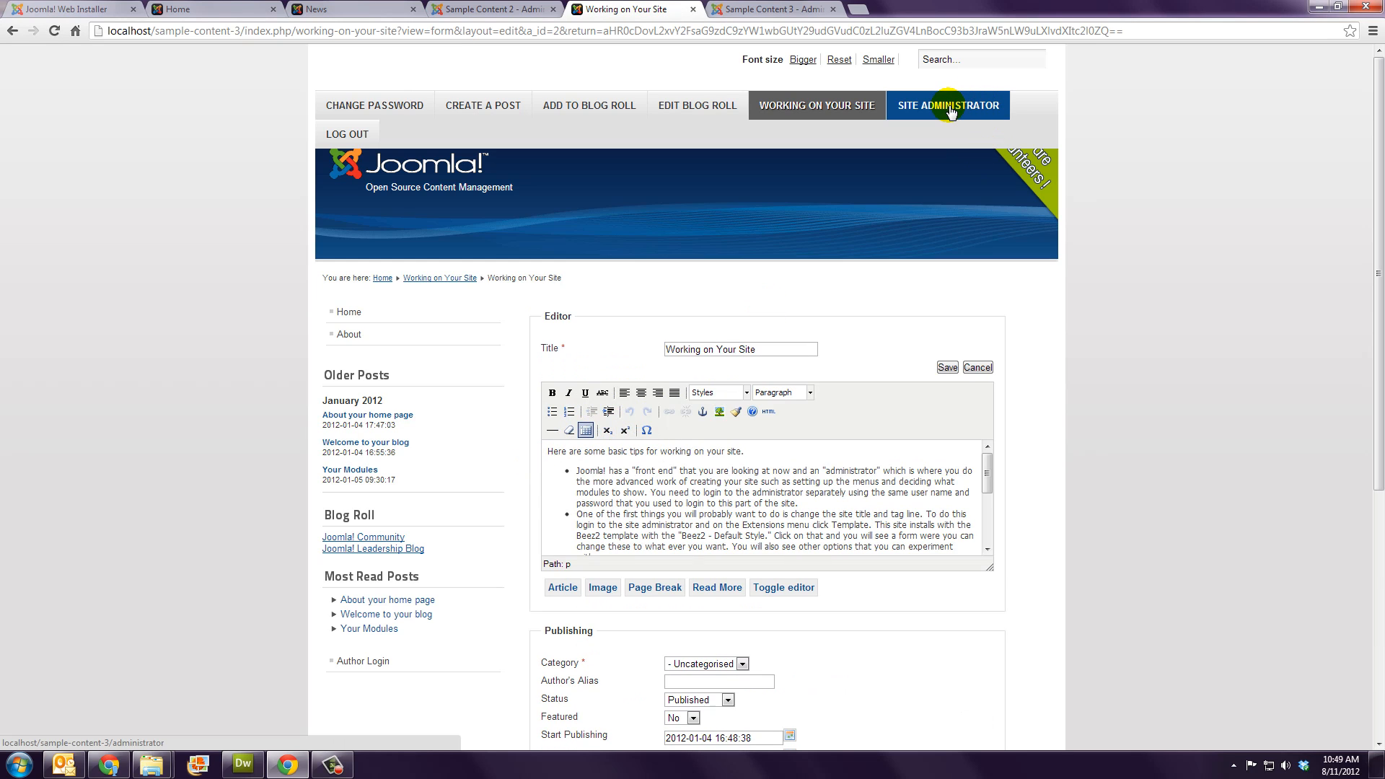
left_click(353, 136)
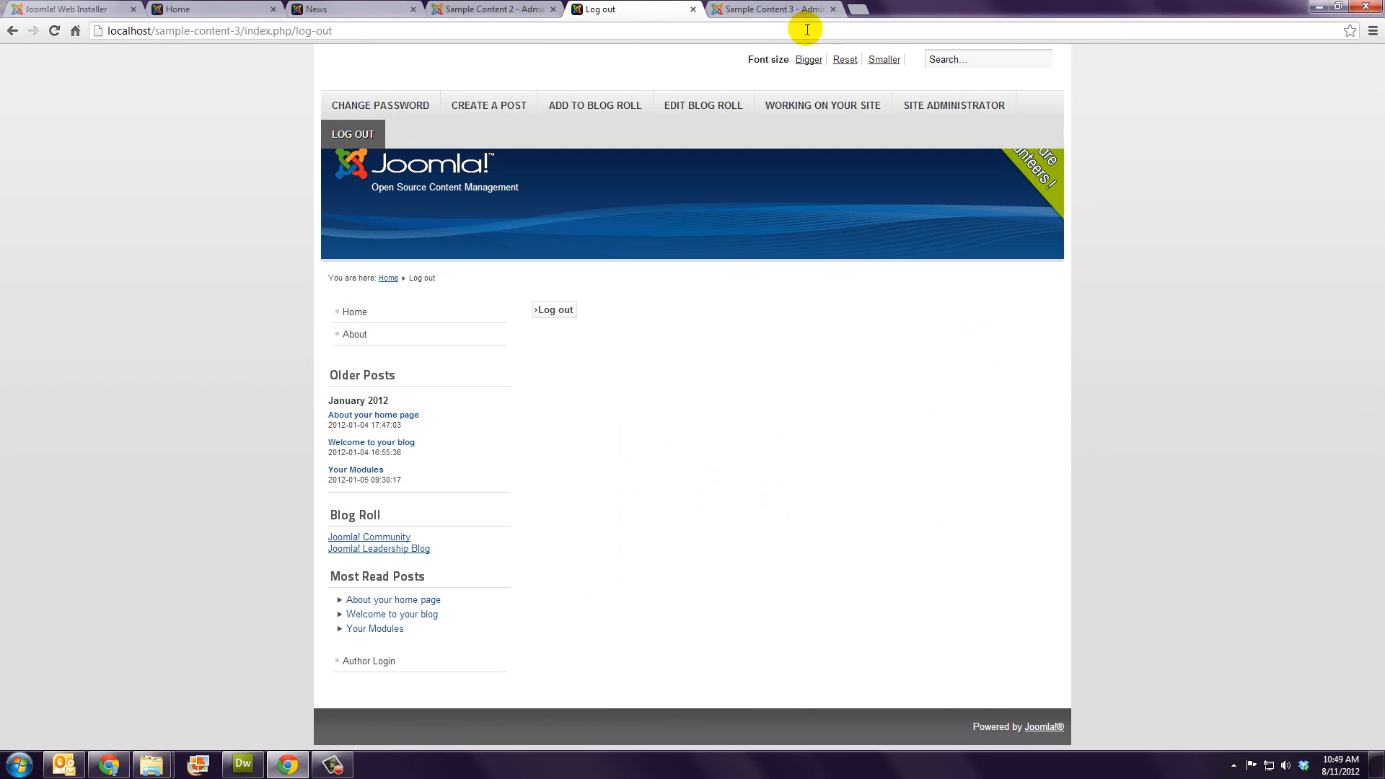
left_click(794, 10)
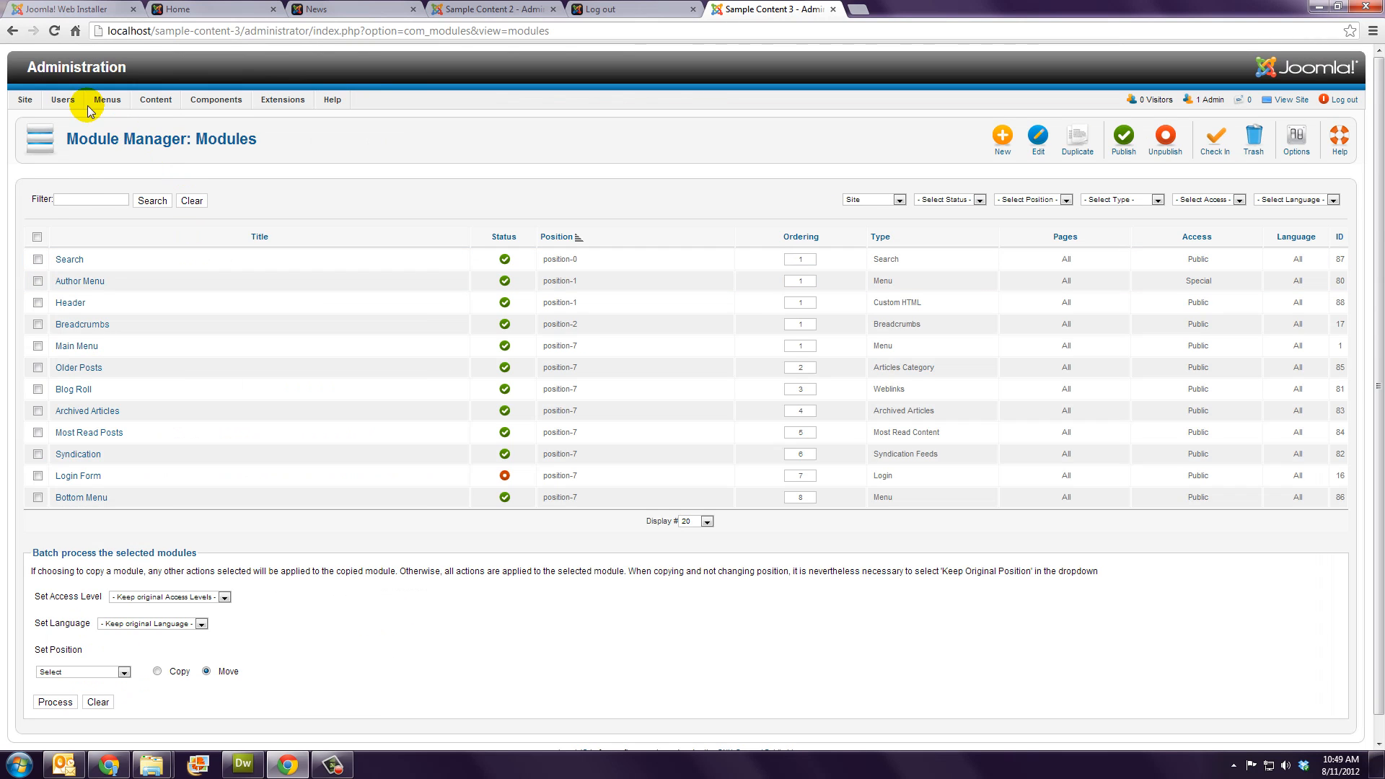
Step: Check that the Special access level covers Manager, Author and Super Users, then close it unchanged
mouse_move(60, 100)
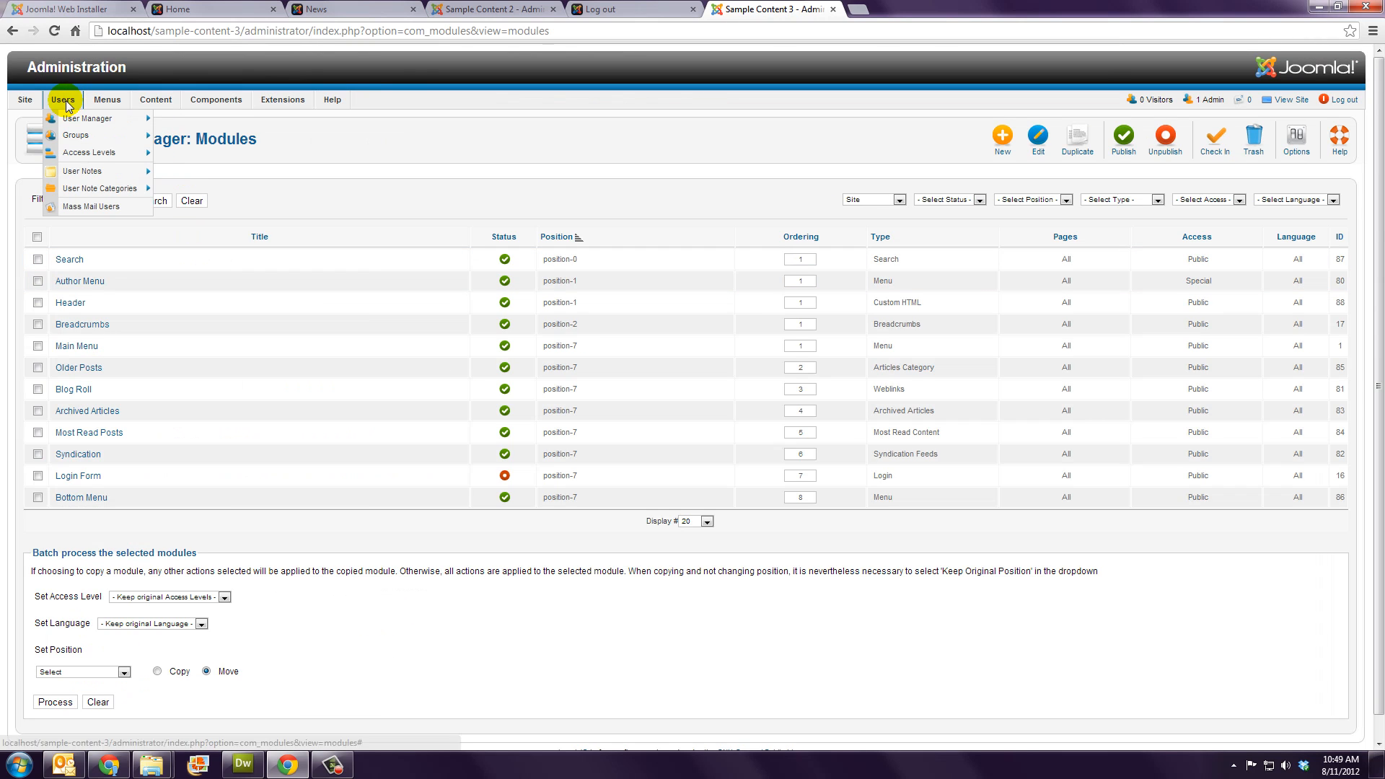
left_click(86, 153)
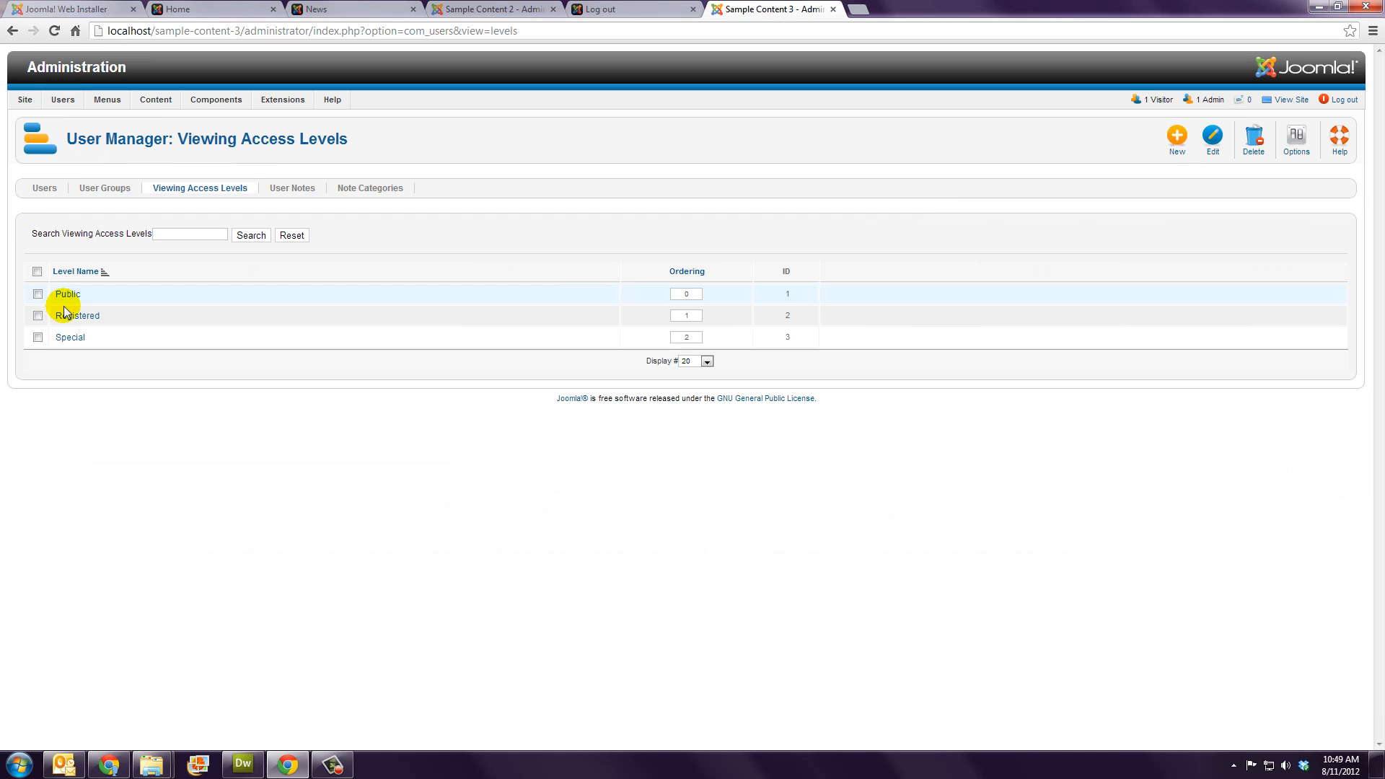
left_click(68, 339)
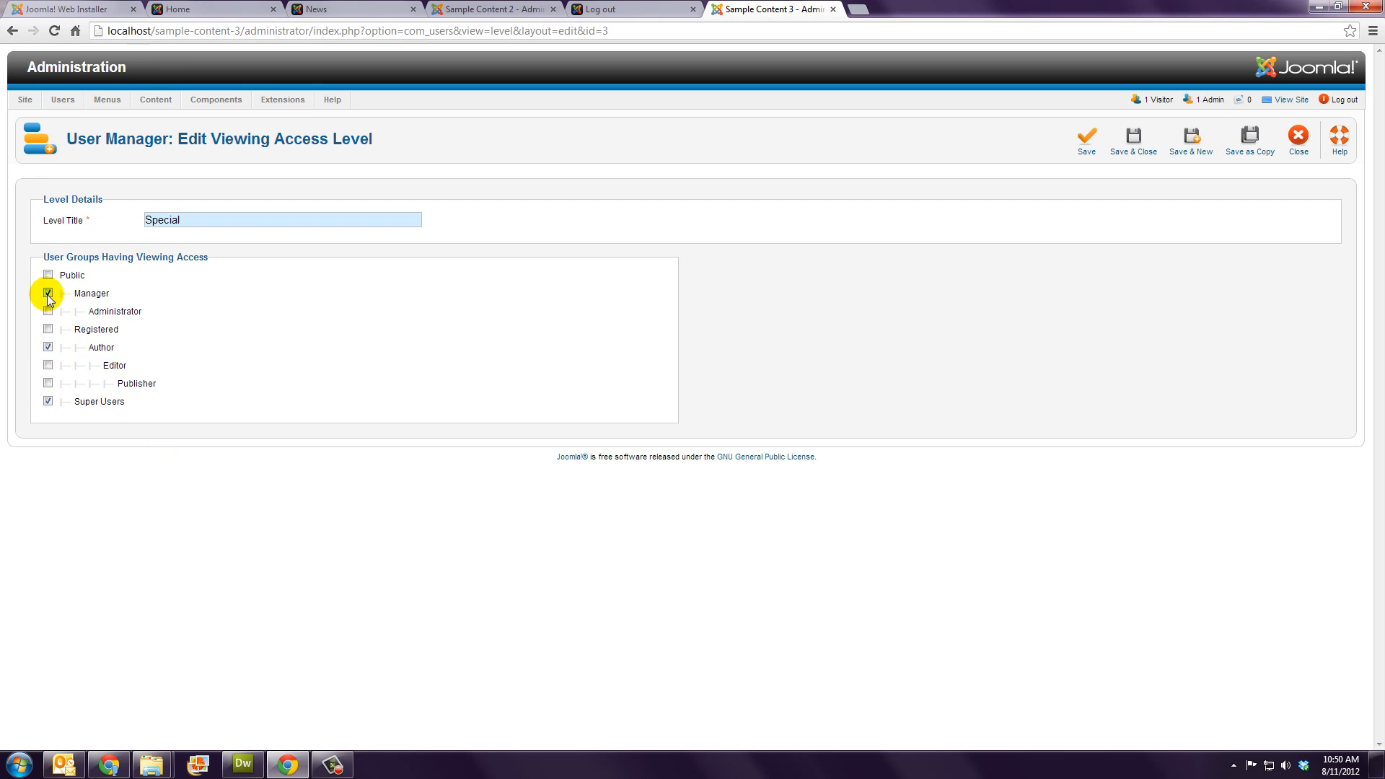
left_click(1313, 140)
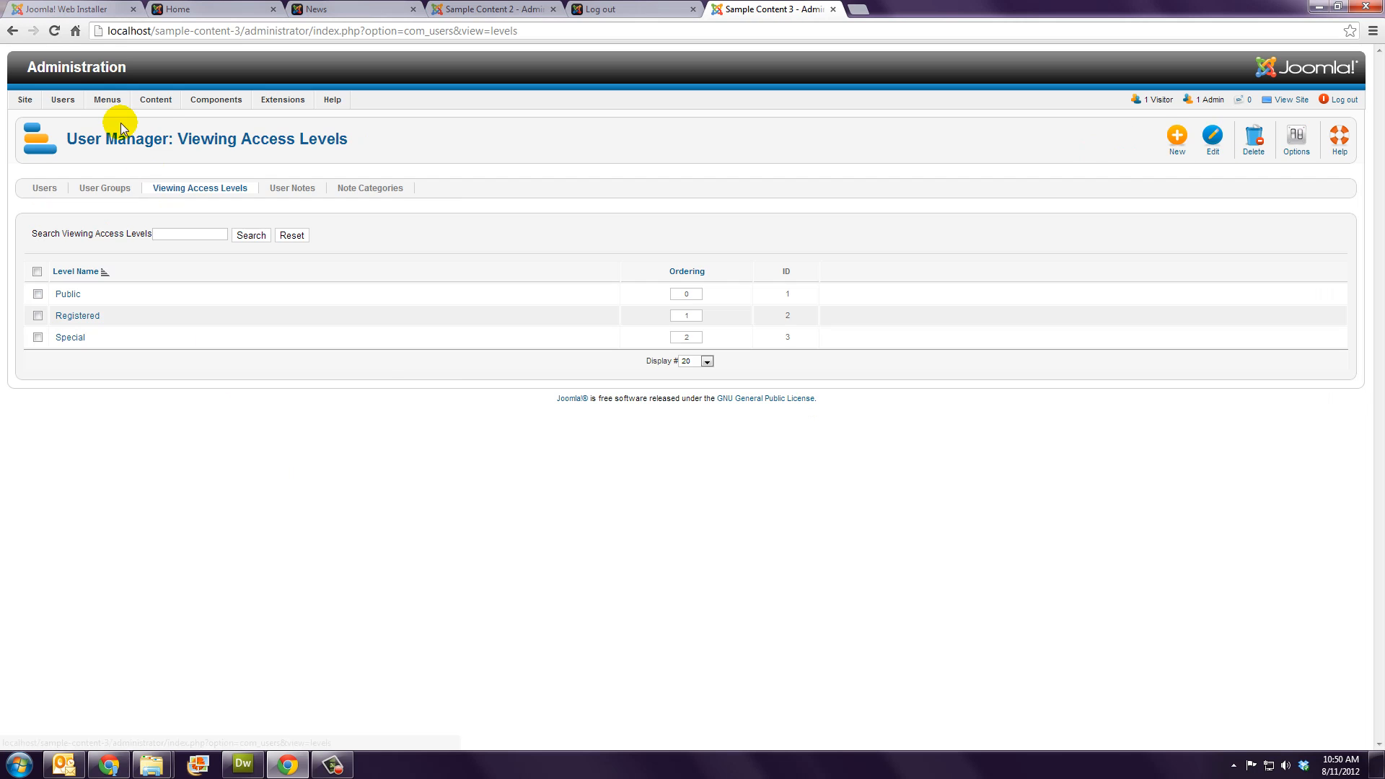
Step: Review the Author Menu items' access levels, then return to the installer's Main Configuration step
mouse_move(108, 99)
mouse_move(124, 156)
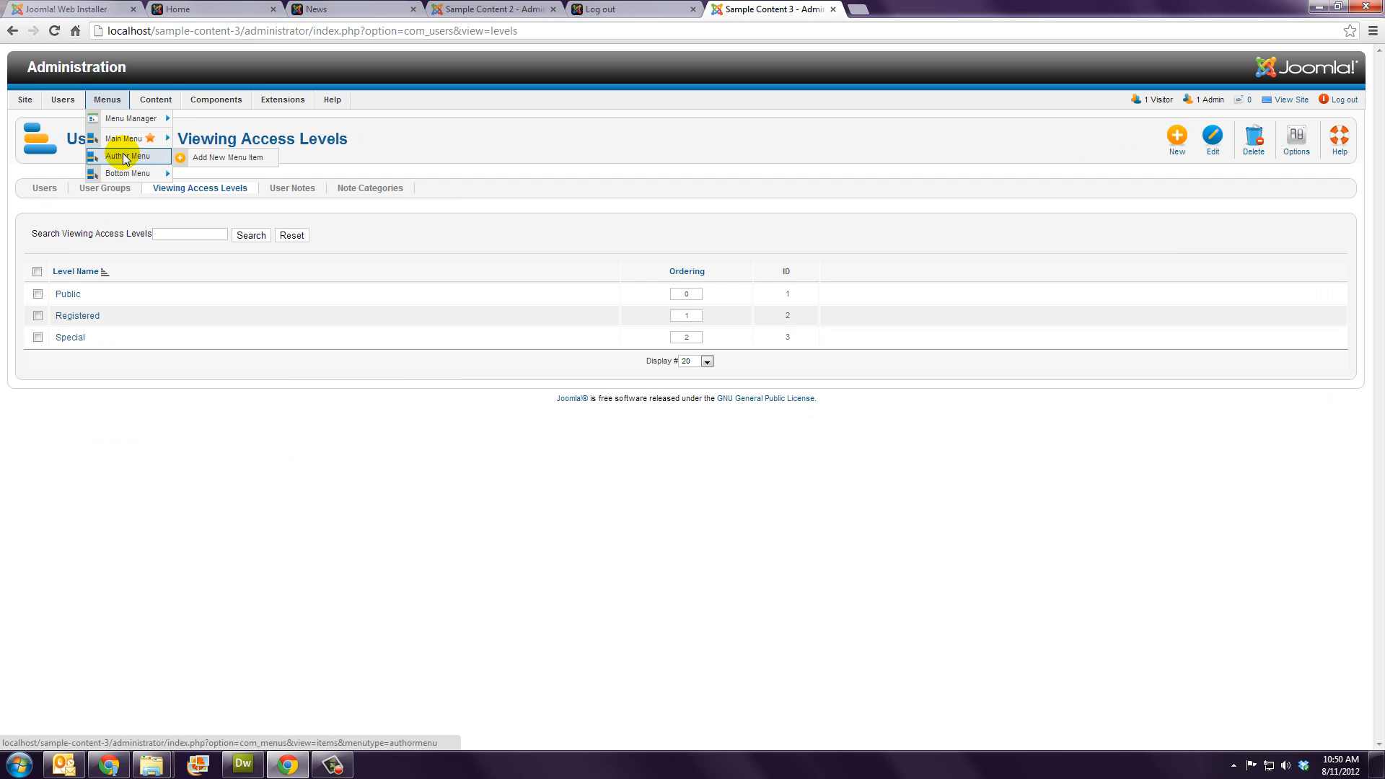
left_click(124, 156)
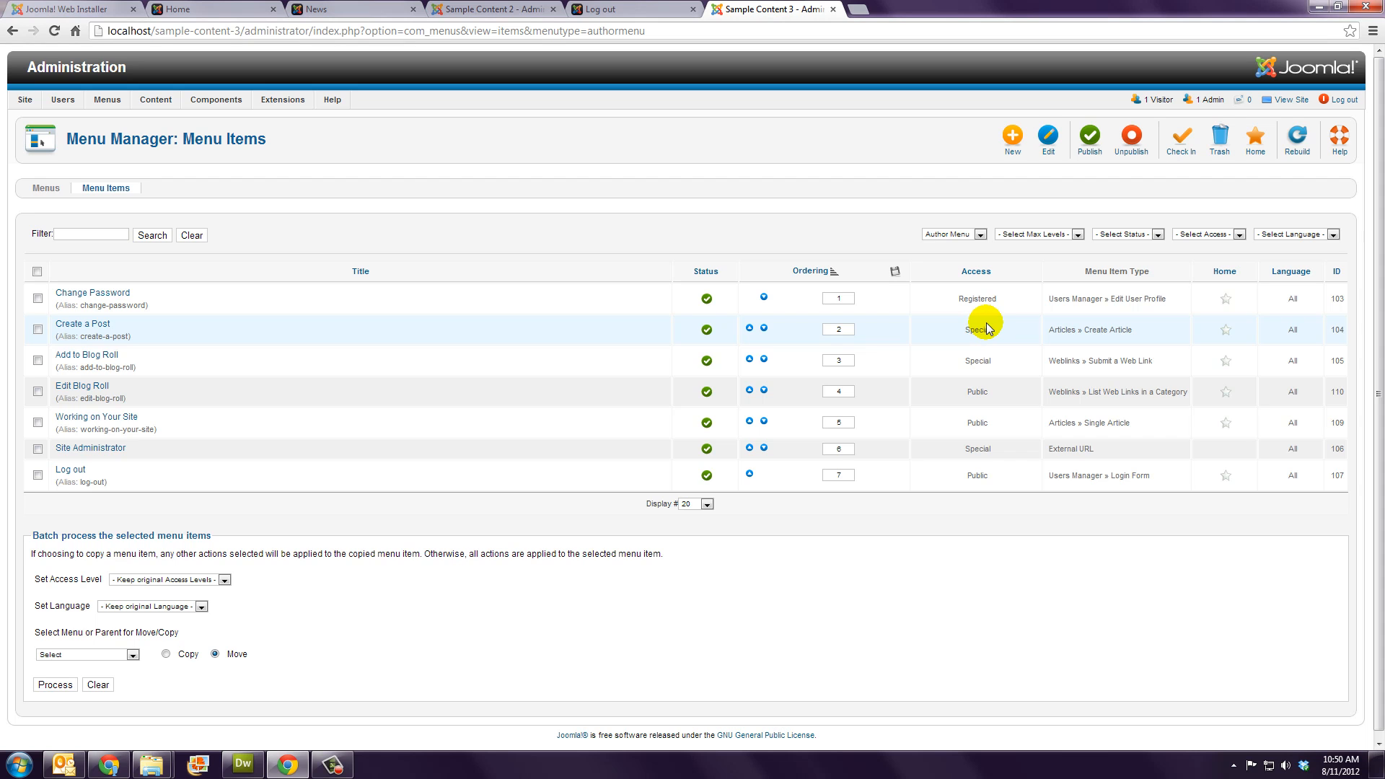
left_click(603, 10)
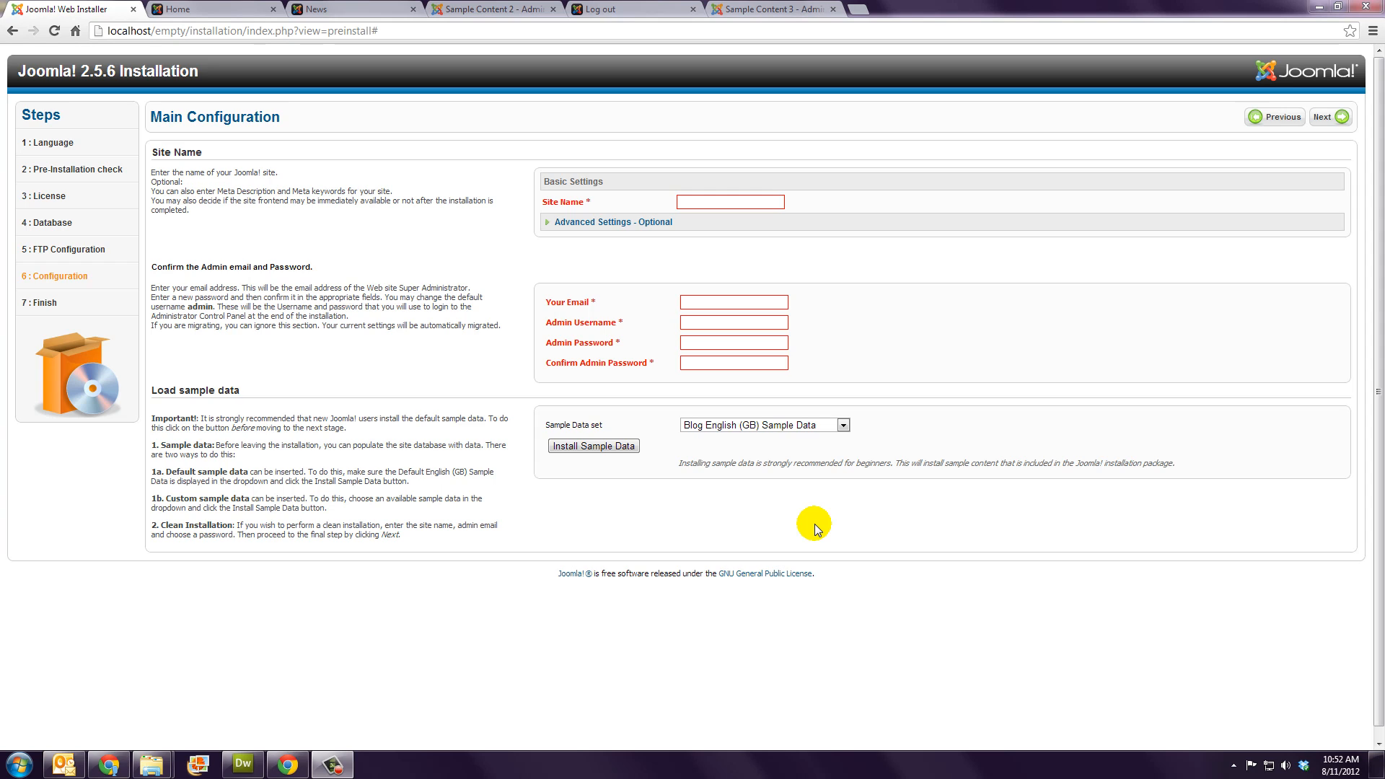
left_click(843, 427)
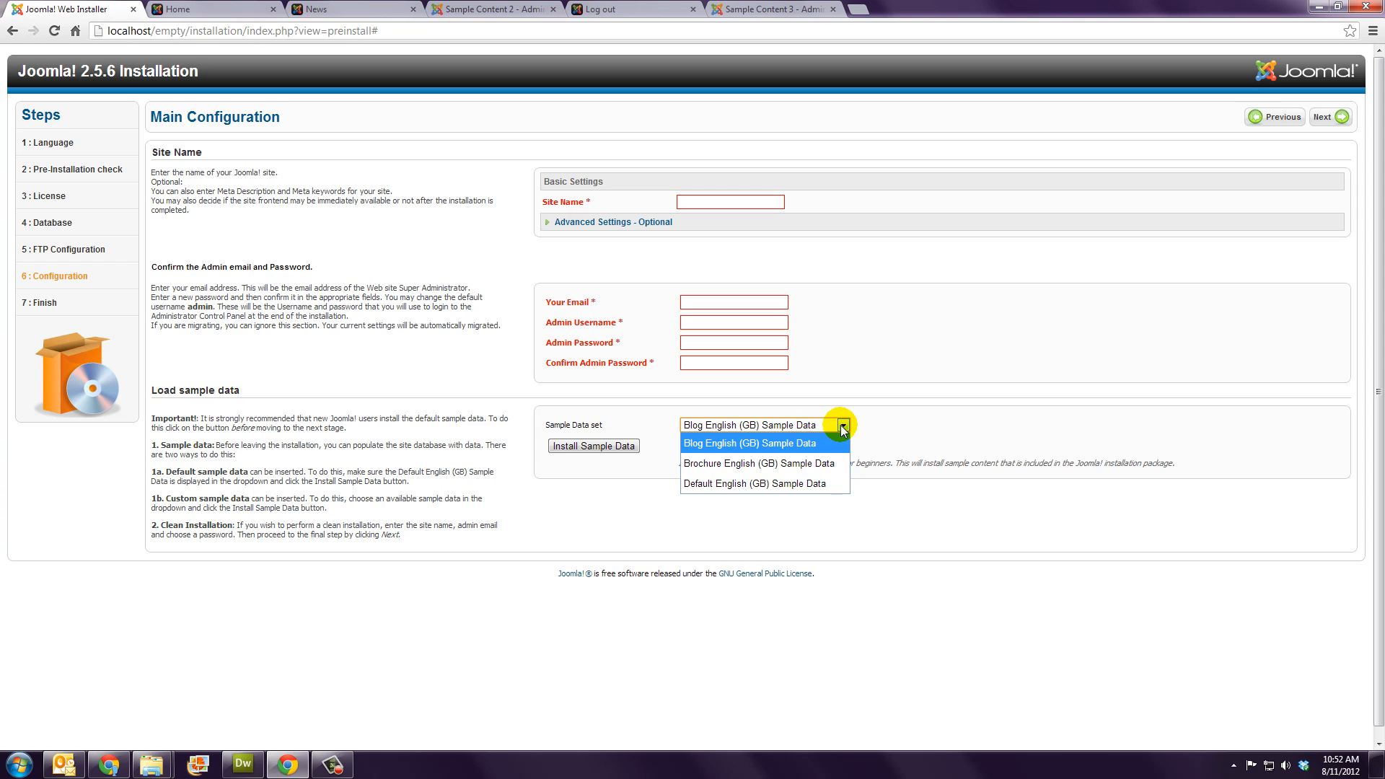
left_click(842, 429)
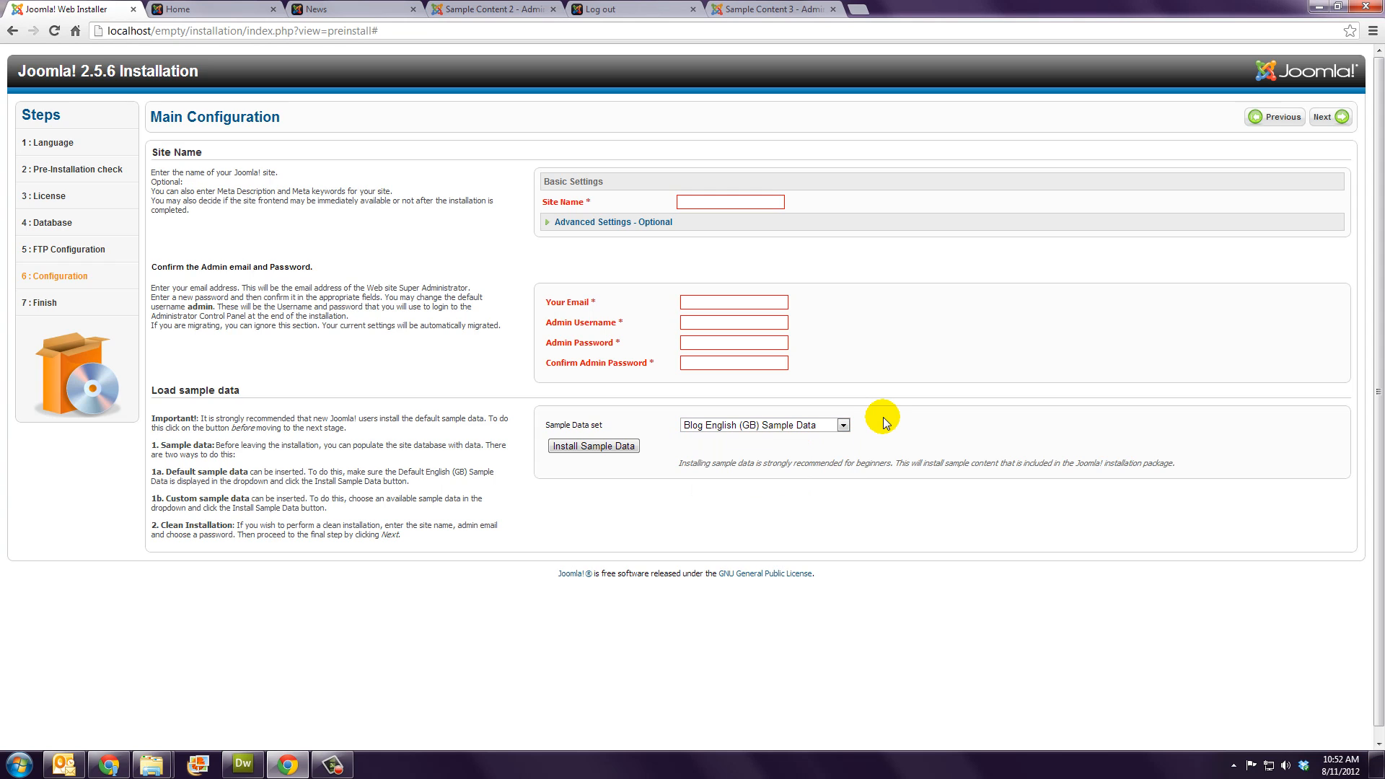